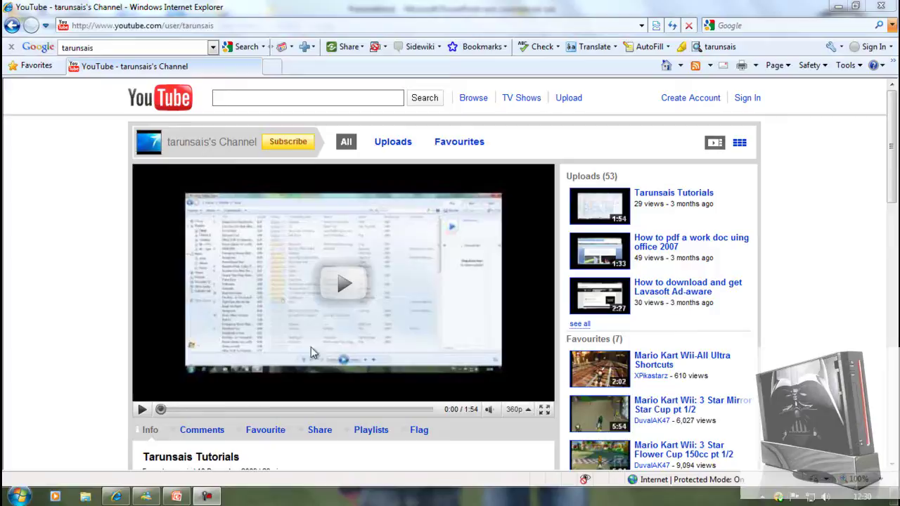
Step: Switch to PowerPoint and create a new blank presentation
click(175, 497)
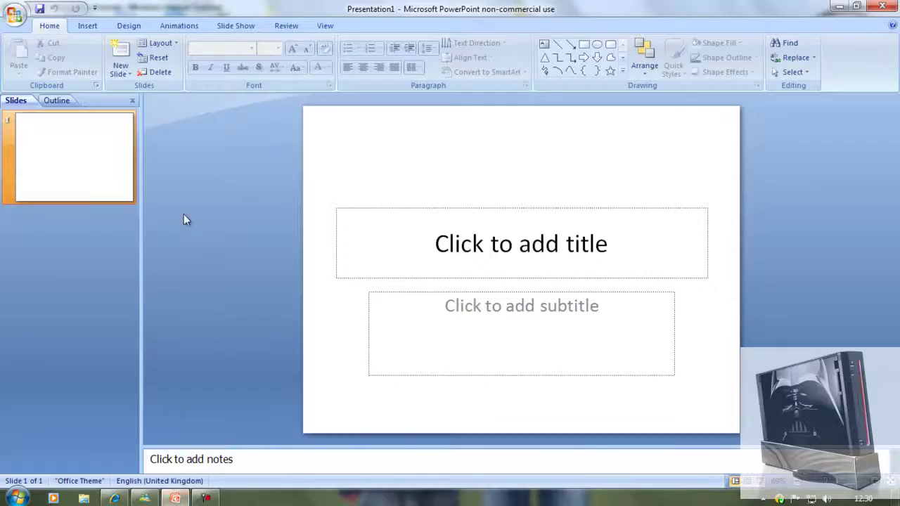
click(15, 14)
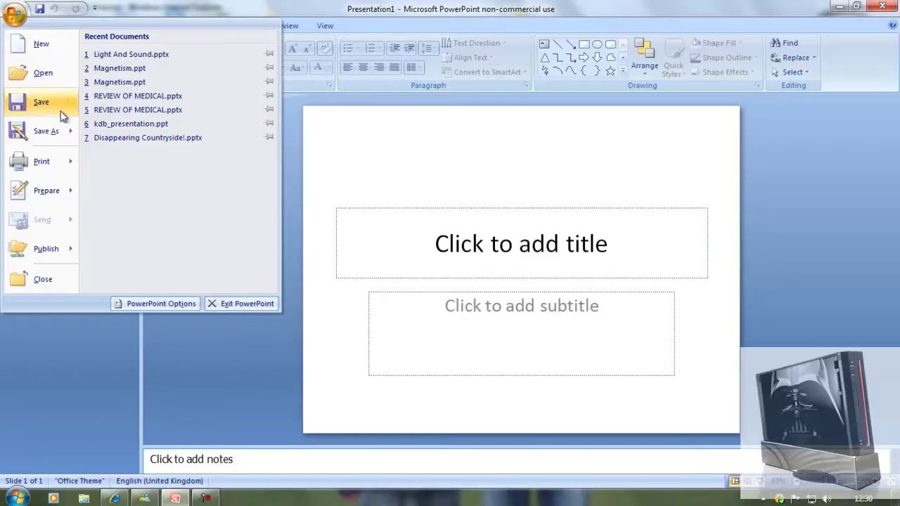
click(41, 44)
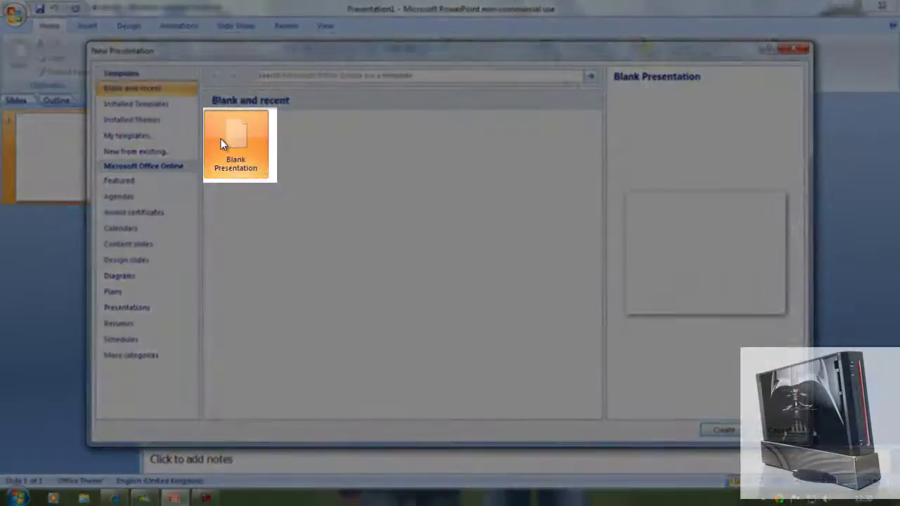
double_click(218, 144)
Step: Delete the title and subtitle placeholders from the first slide
click(406, 211)
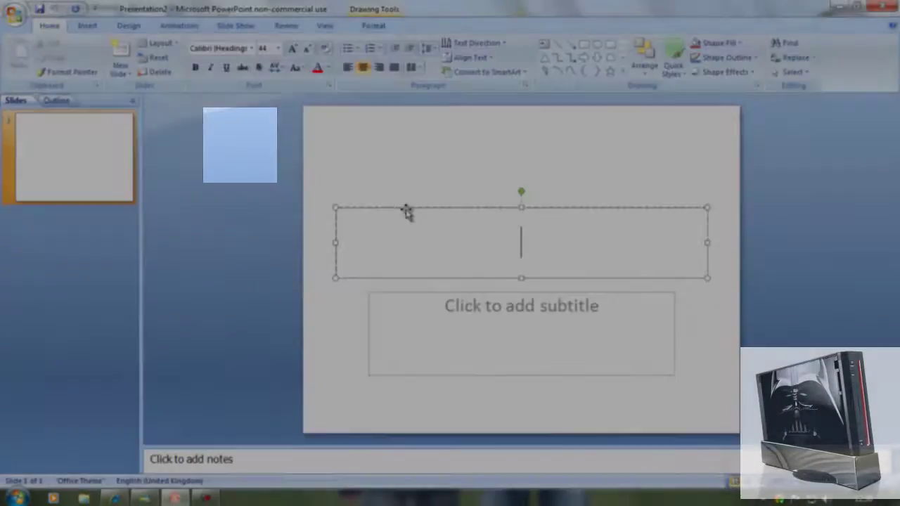
key(Escape)
key(Delete)
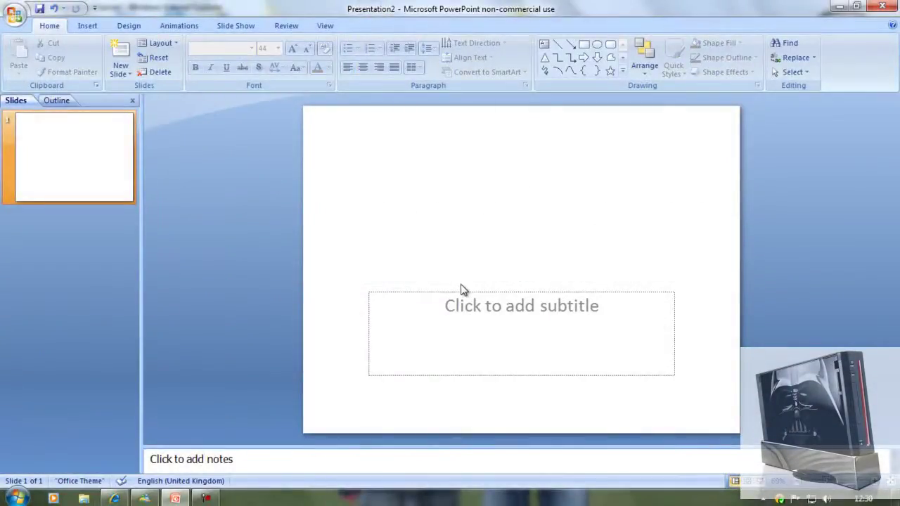
click(461, 292)
key(Delete)
drag(394, 182, 708, 360)
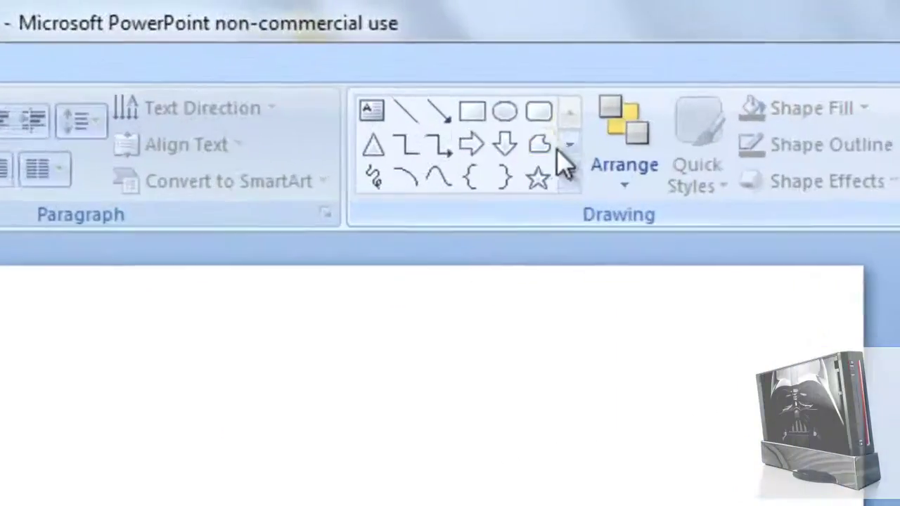
Step: Draw a large flowchart connector circle and place it in the slide's upper-left area
click(622, 57)
click(622, 57)
click(563, 154)
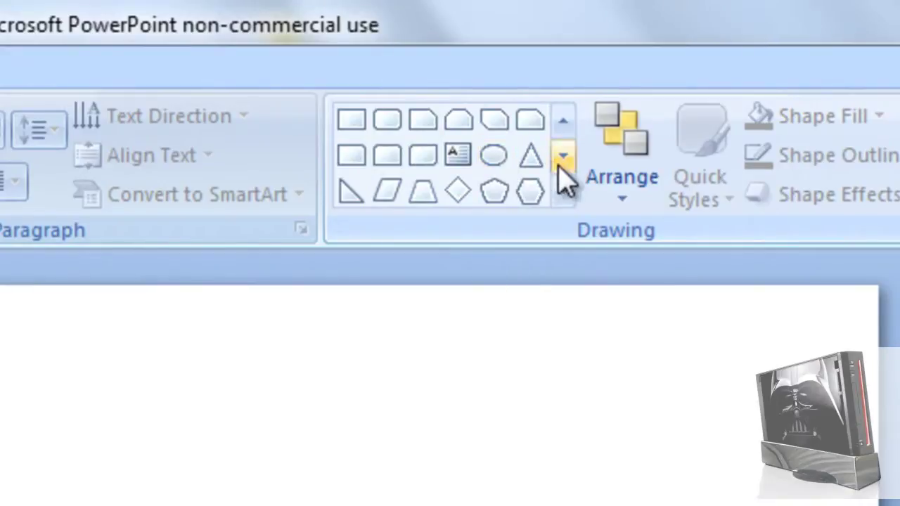
click(562, 156)
click(563, 156)
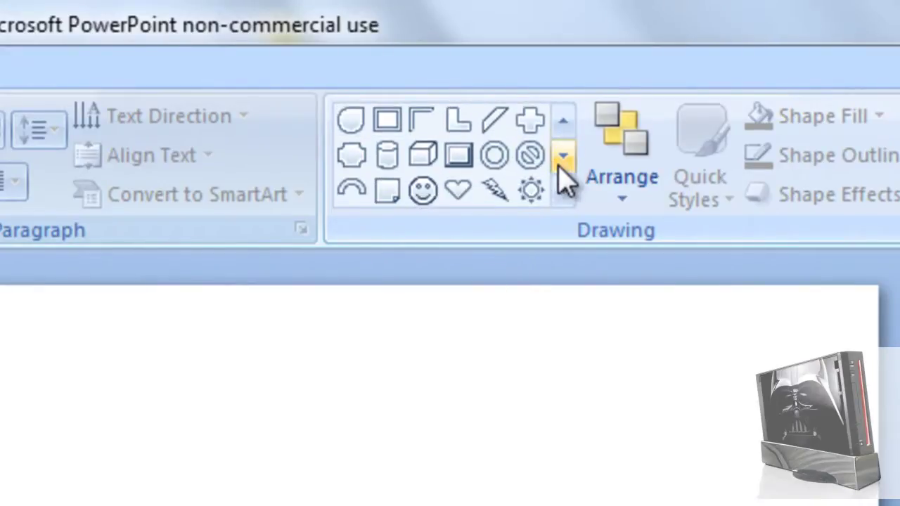
click(562, 156)
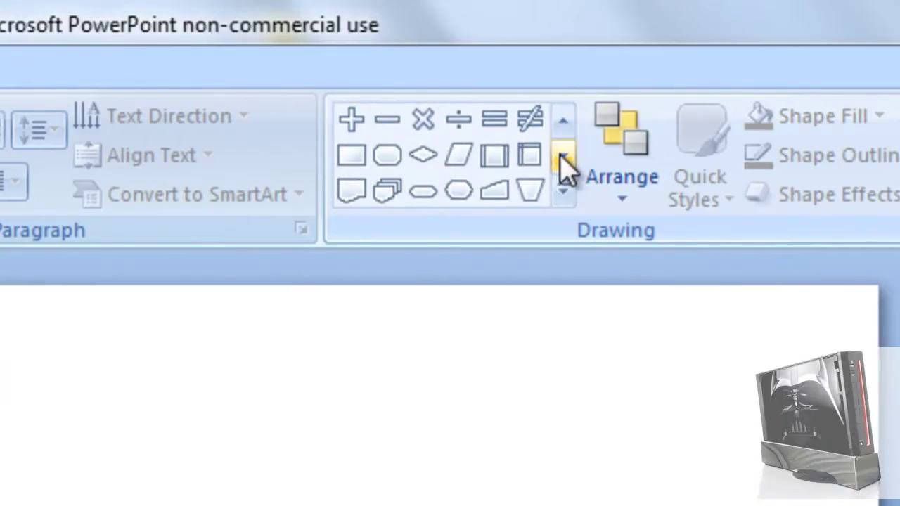
click(563, 156)
click(562, 156)
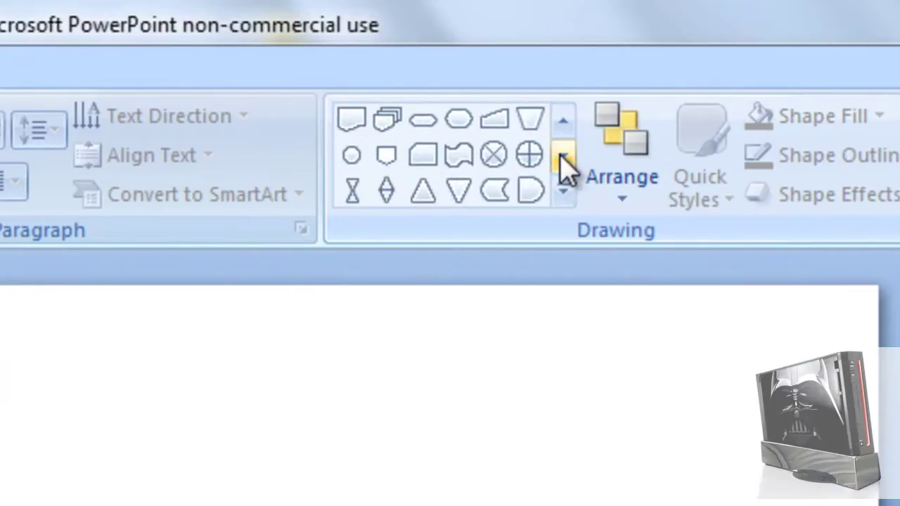
click(364, 159)
drag(97, 419, 483, 505)
drag(394, 499, 163, 426)
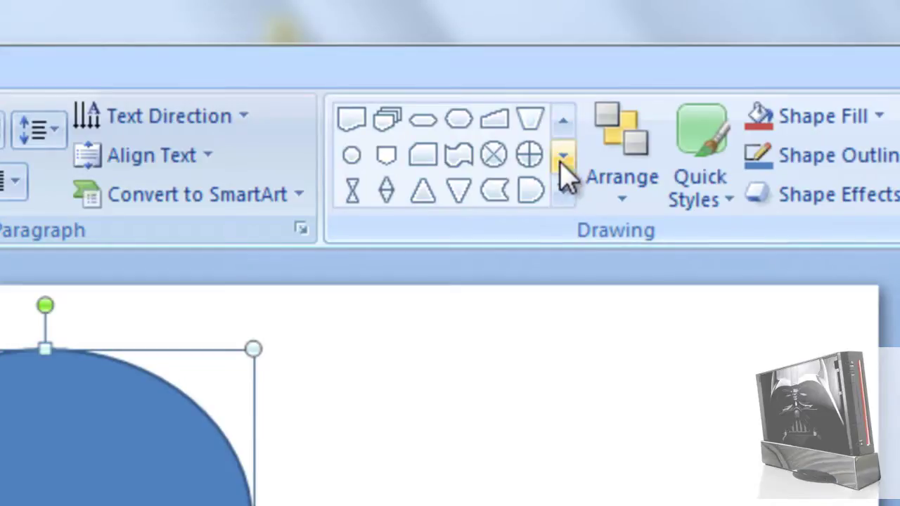
Step: Draw a wide flowchart process rectangle beside the circle and move it down slightly
drag(564, 160, 563, 161)
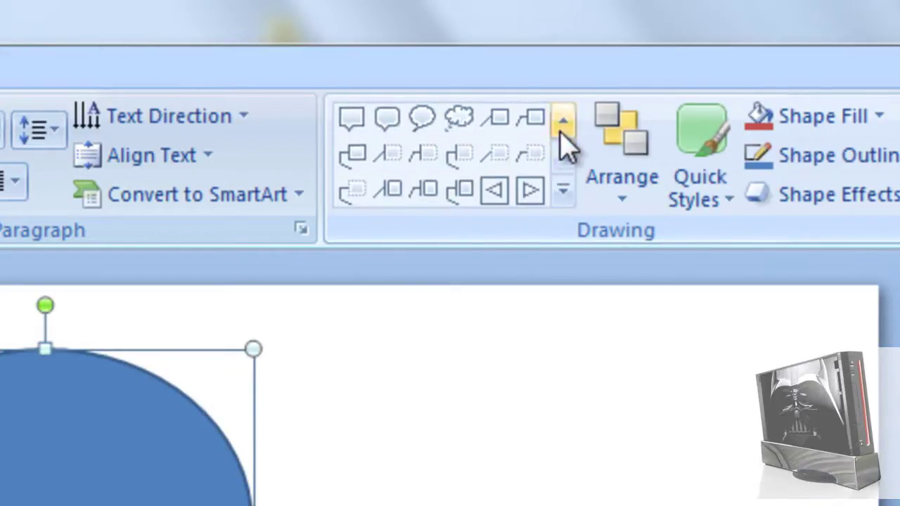
drag(563, 127, 554, 170)
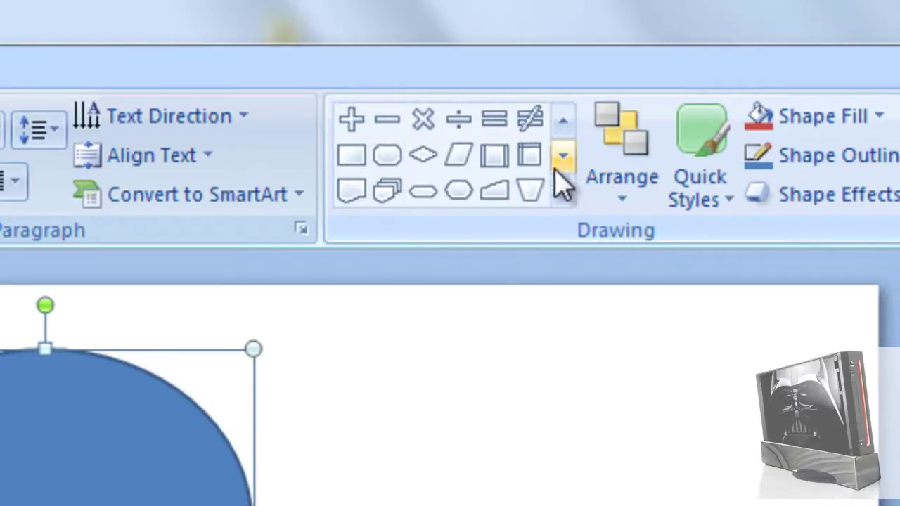
click(352, 155)
drag(326, 348, 836, 505)
drag(623, 448, 612, 505)
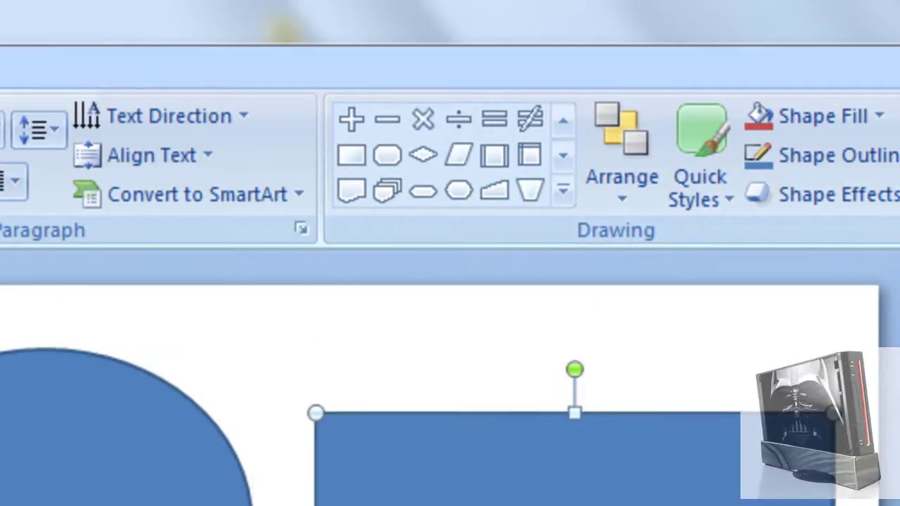
Step: Draw a wide parallelogram centred below the circle and rectangle
click(458, 157)
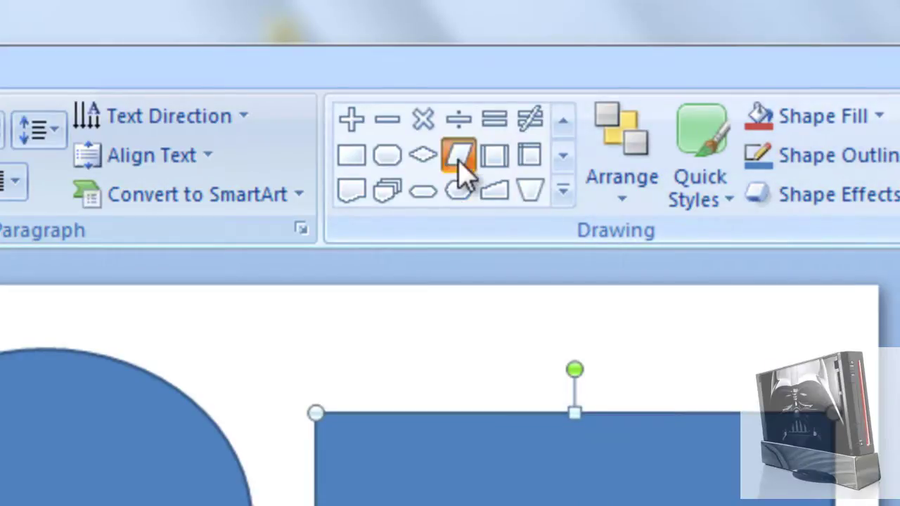
drag(347, 357, 633, 392)
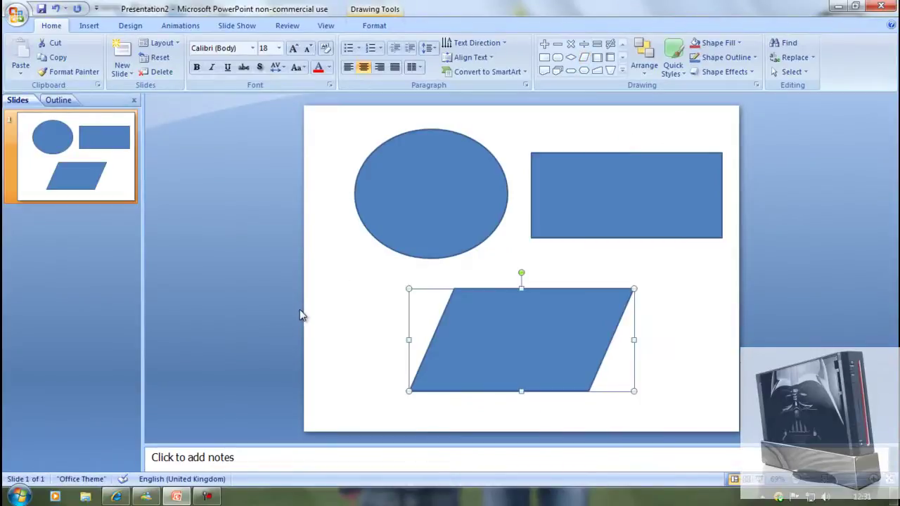
click(321, 315)
Step: Apply the light aqua gradient quick style to the circle
drag(329, 132, 726, 412)
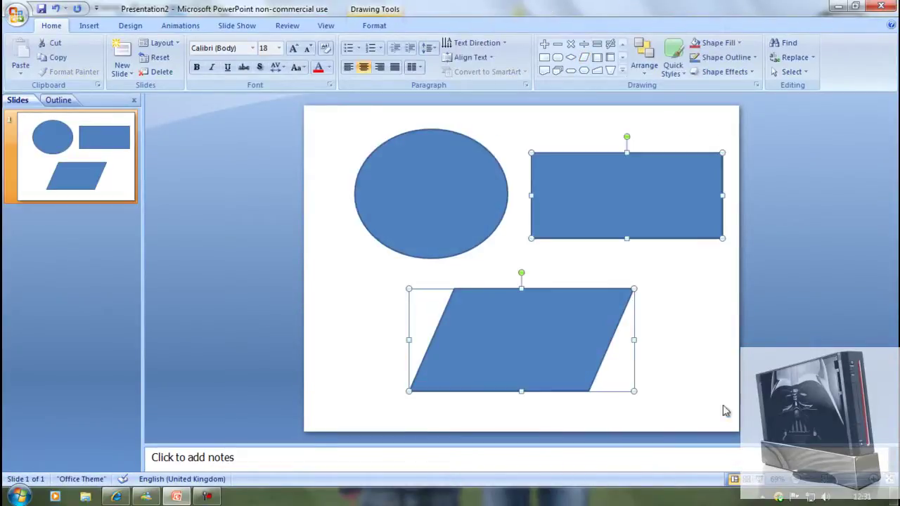
click(393, 201)
click(673, 62)
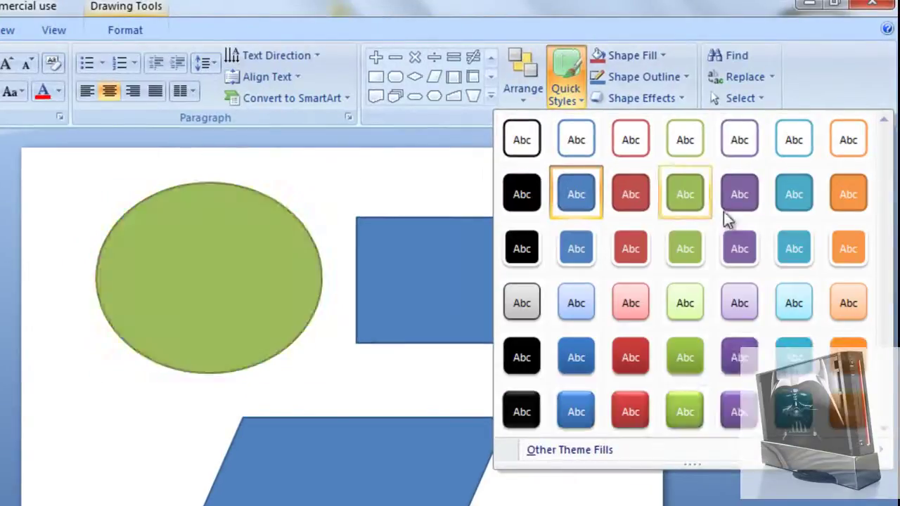
click(791, 302)
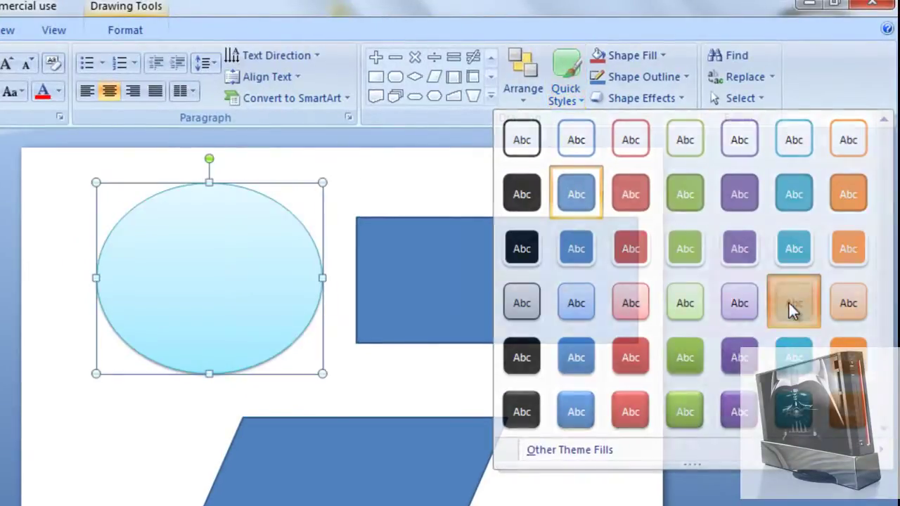
Step: Apply the light red gradient quick style to the rectangle and the light green gradient one to the parallelogram
click(512, 295)
click(555, 90)
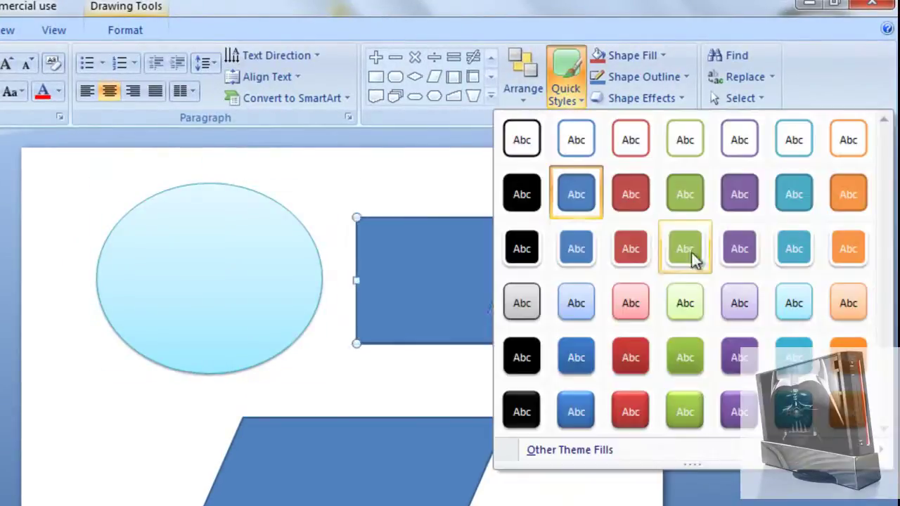
click(627, 305)
click(411, 443)
click(560, 86)
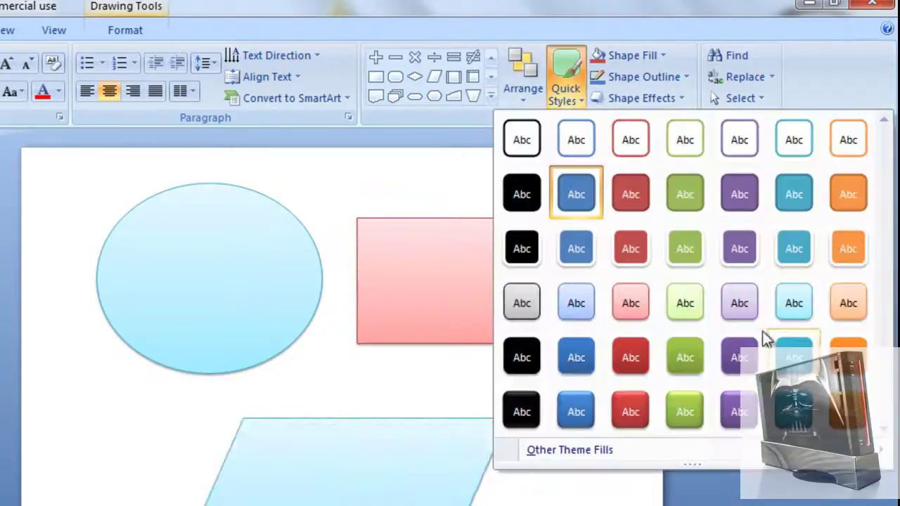
click(691, 317)
drag(2, 152, 698, 505)
key(Escape)
Step: Add the text "TARUNSAIS TUTORIALS" inside the rectangle
click(495, 290)
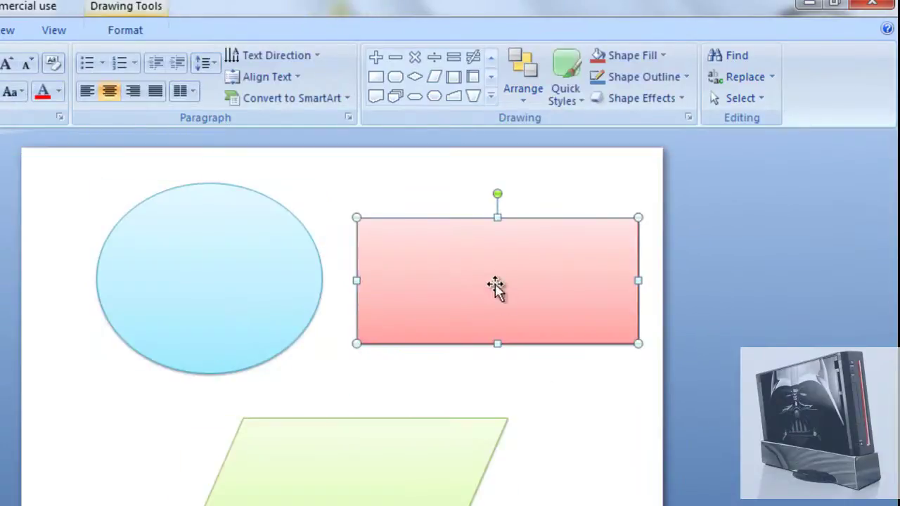
right_click(485, 282)
click(550, 361)
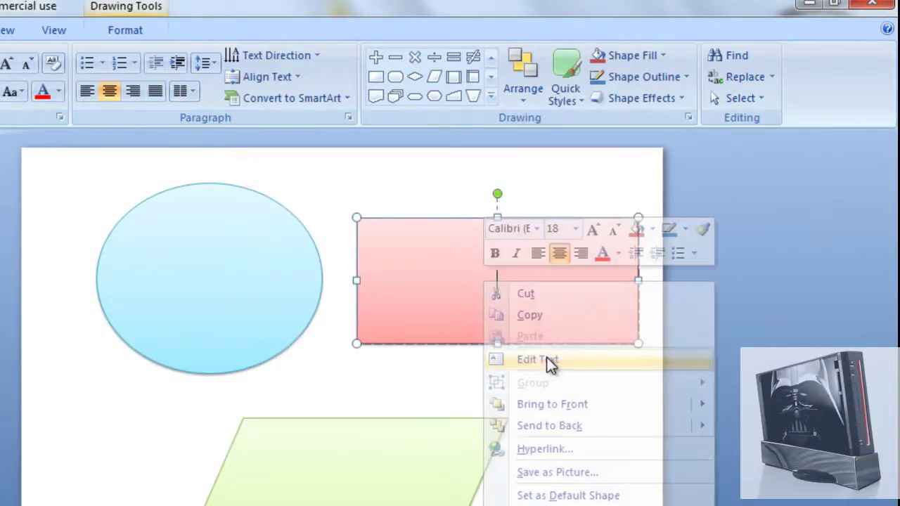
text(TARUN)
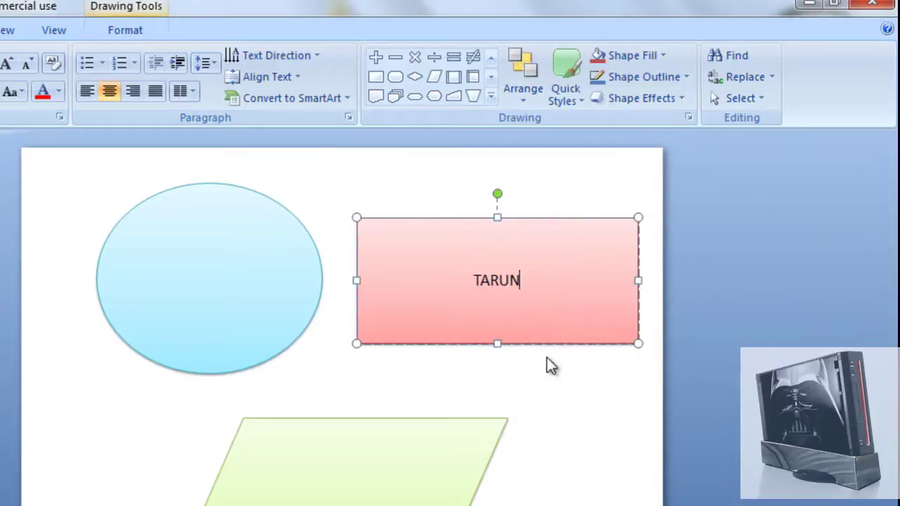
text(SAIS TUTORIALS)
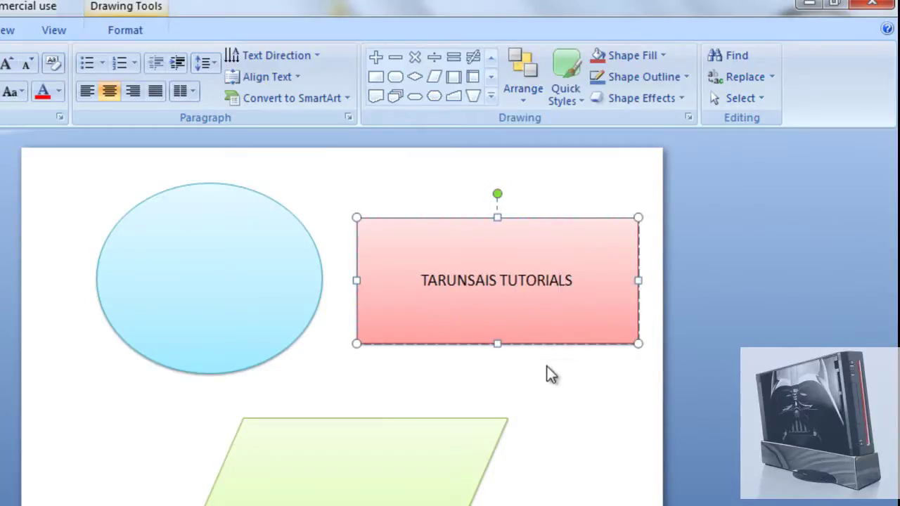
Step: Copy the rectangle's text and paste it into the parallelogram
key(ctrl+a)
key(ctrl+c)
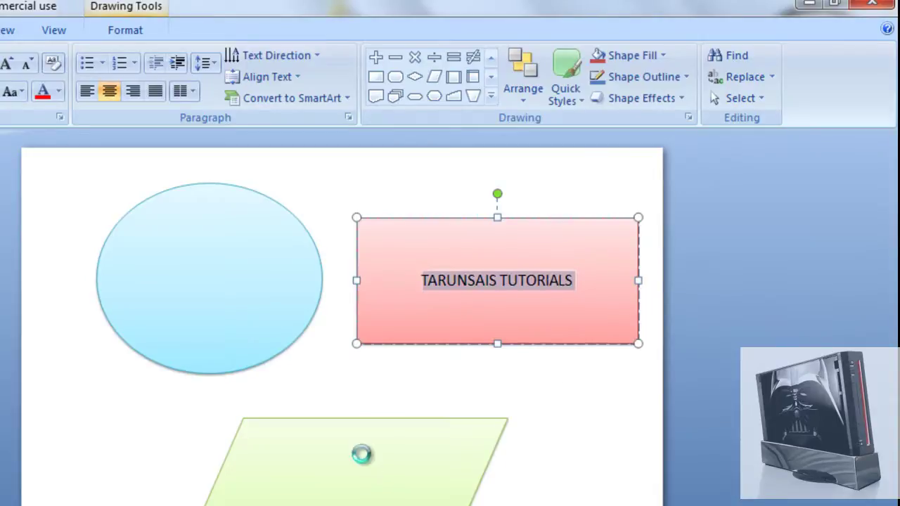
click(355, 490)
right_click(341, 494)
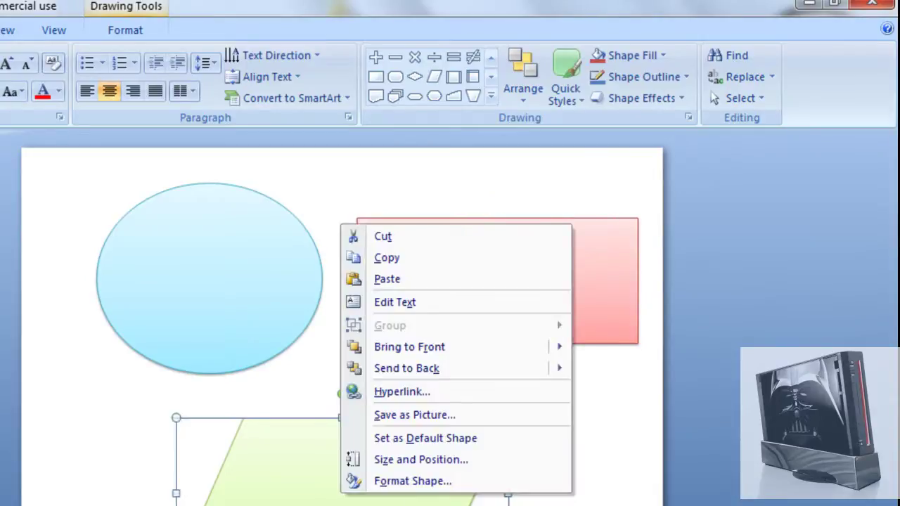
click(394, 304)
key(ctrl+v)
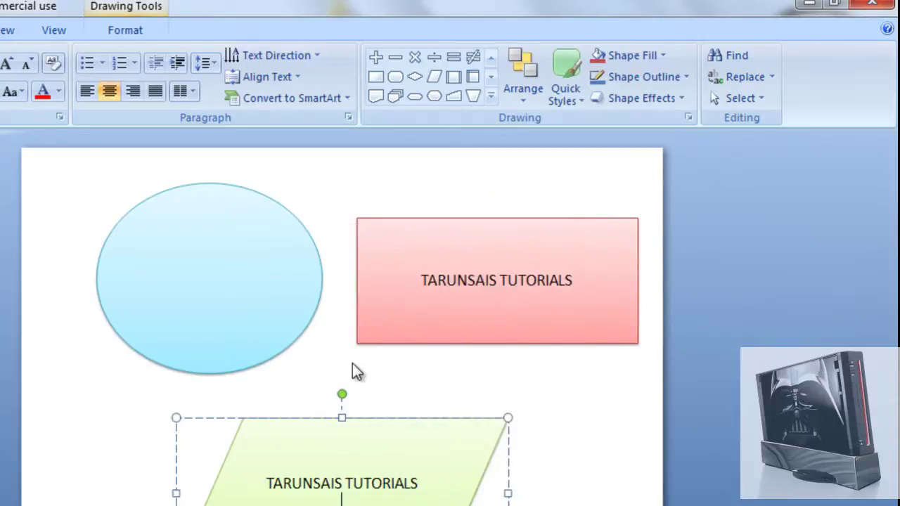
Step: Paste the copied "TARUNSAIS TUTORIALS" text into the circle
right_click(217, 282)
click(281, 360)
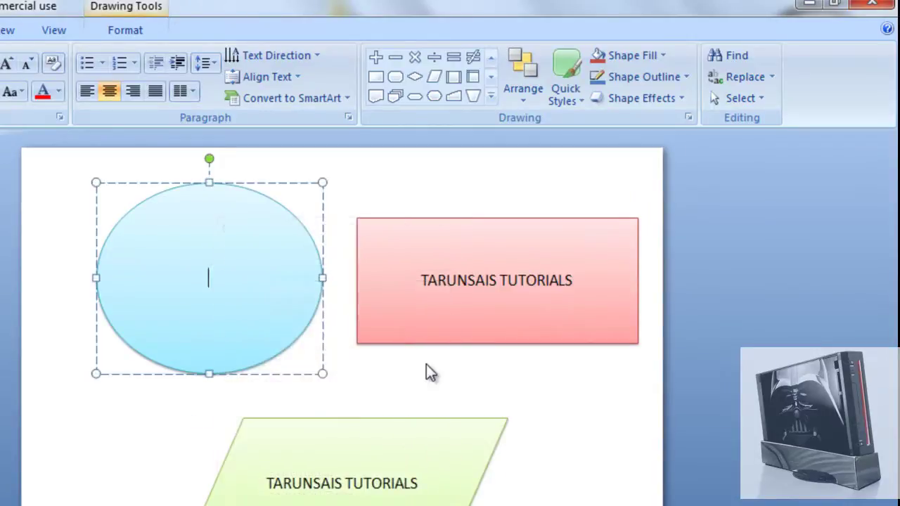
key(ctrl+v)
click(366, 467)
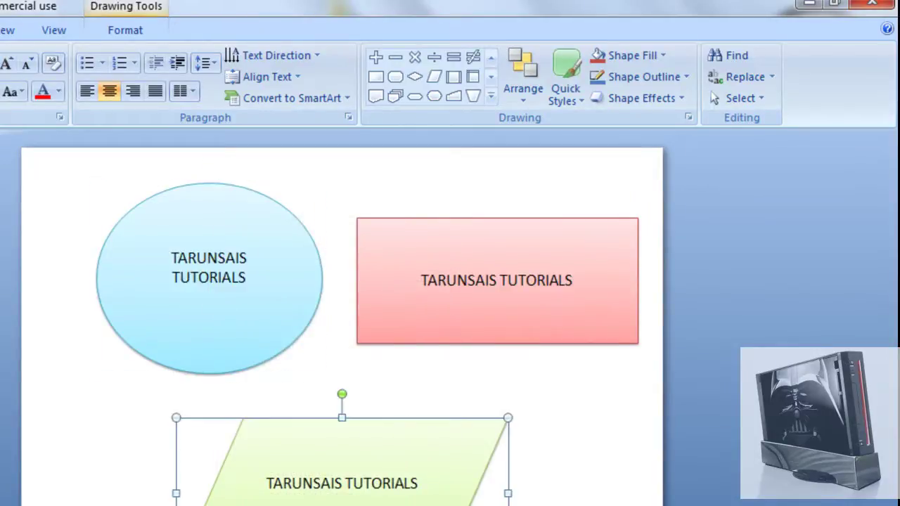
click(274, 341)
right_click(205, 291)
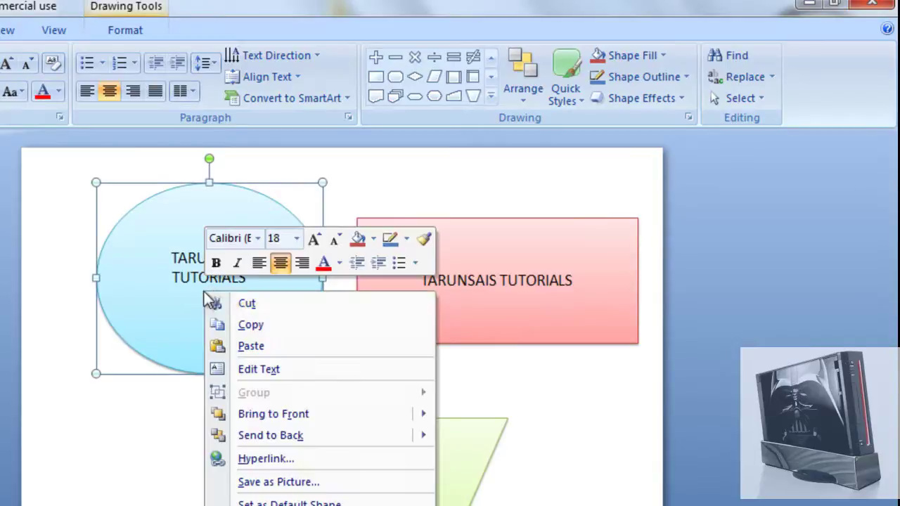
click(248, 346)
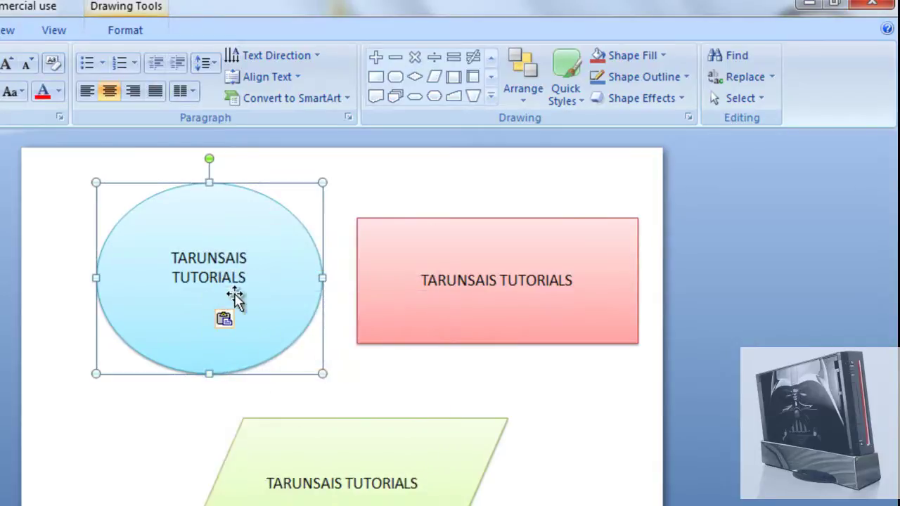
Step: Remove the empty line after the text in the circle
right_click(218, 277)
key(Escape)
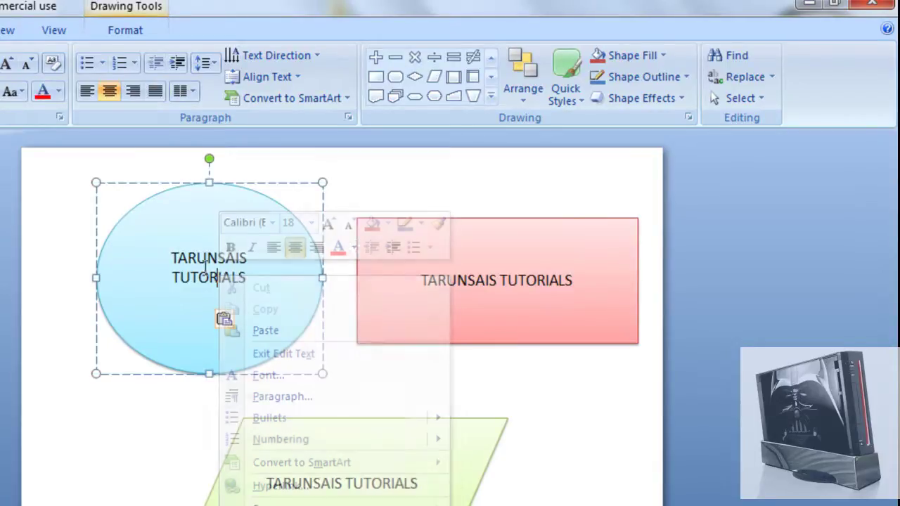
key(Delete)
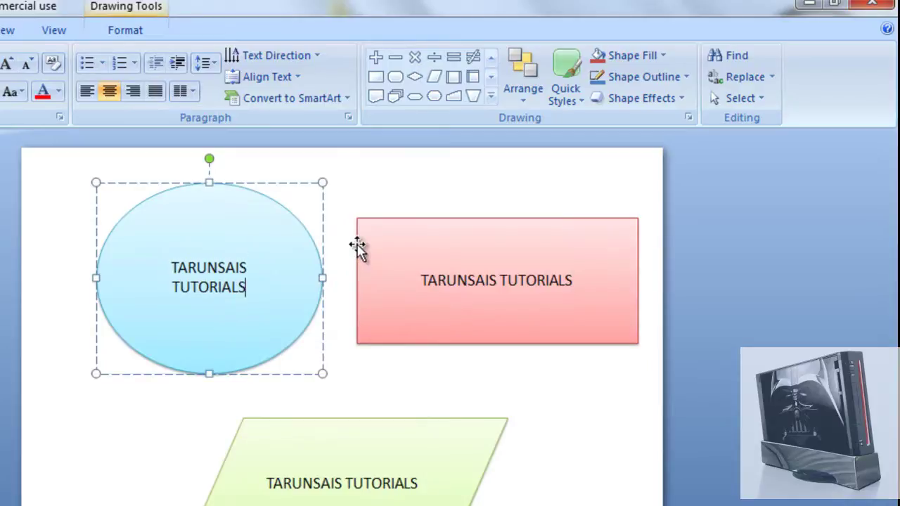
Step: Remove the empty line after the text in the parallelogram
right_click(380, 492)
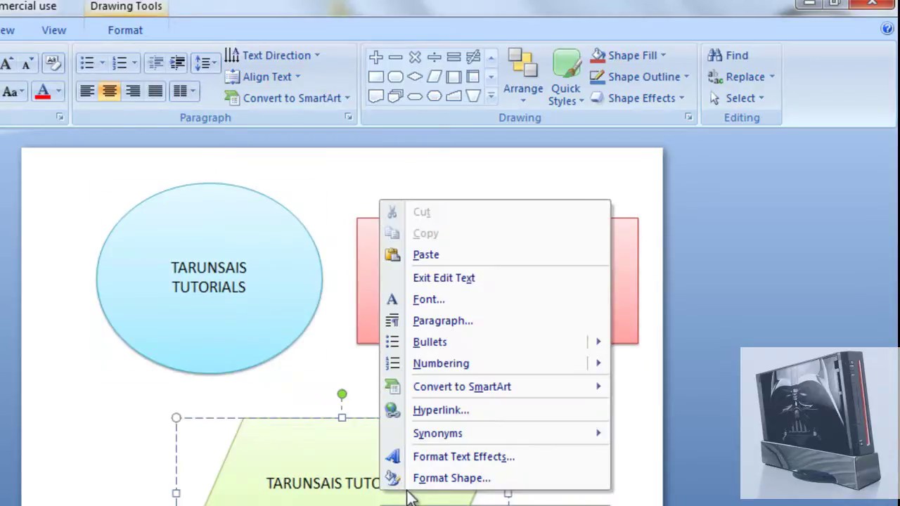
click(351, 475)
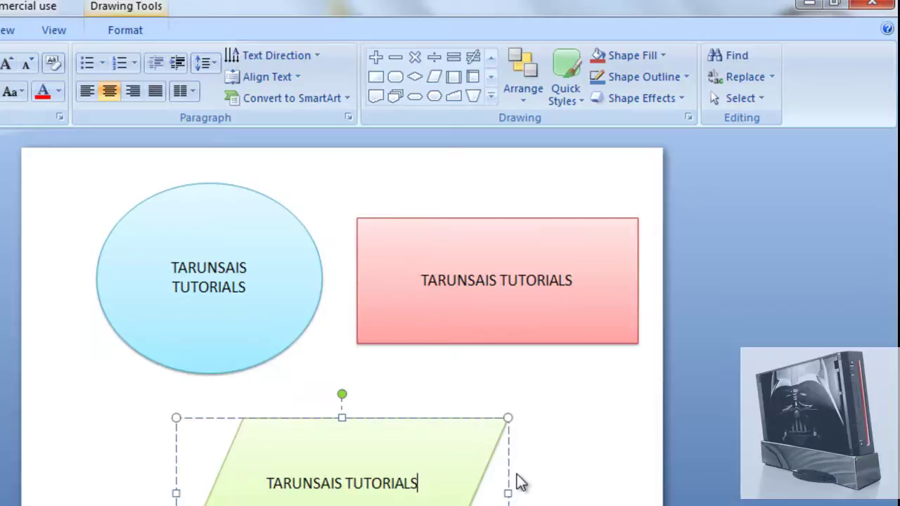
key(BackSpace)
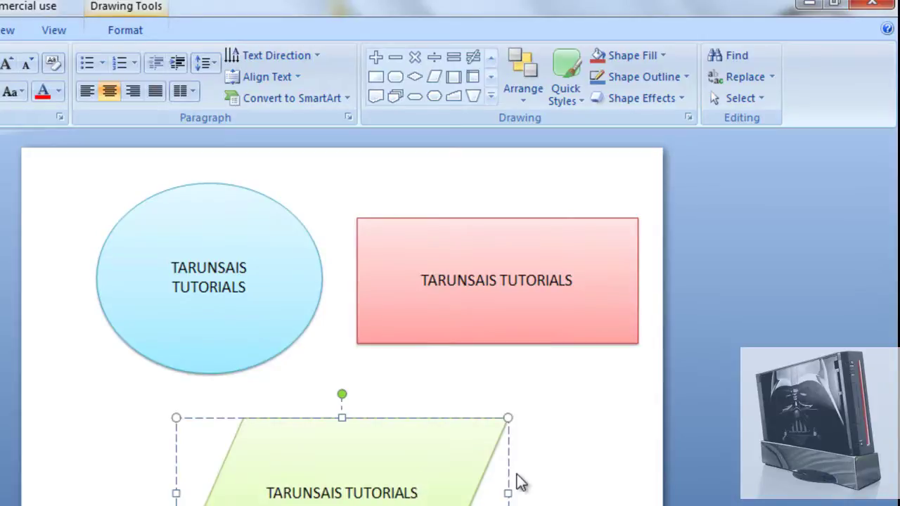
click(552, 437)
drag(18, 156, 650, 503)
Step: Set the font colour of the circle's text to a custom blue of about RGB 50, 40, 182
click(214, 271)
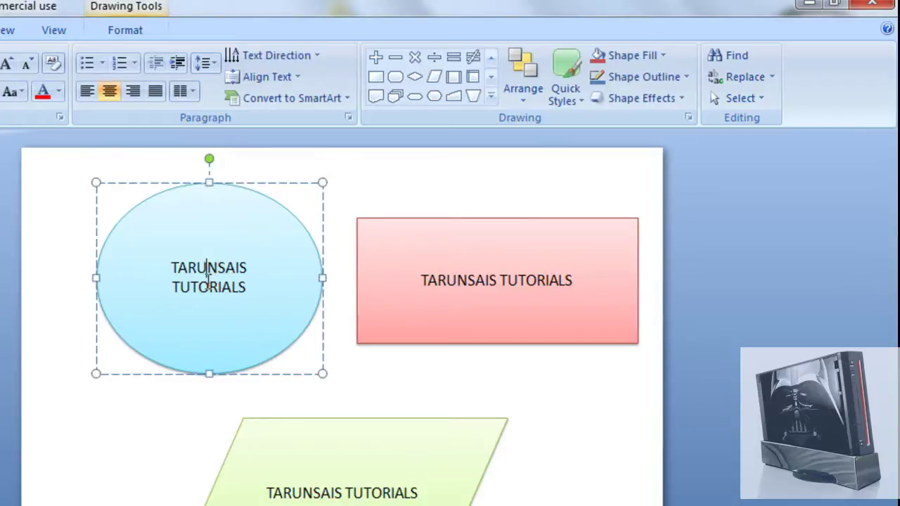
triple_click(208, 273)
click(573, 88)
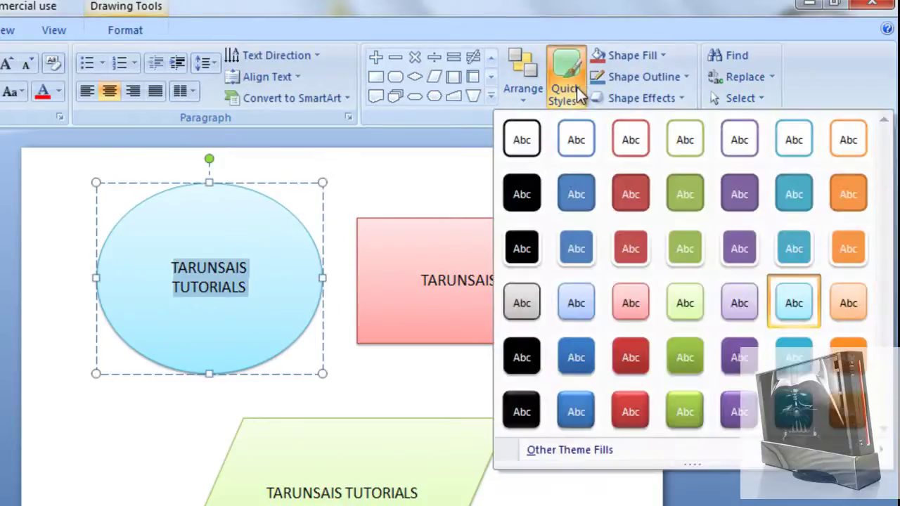
click(227, 272)
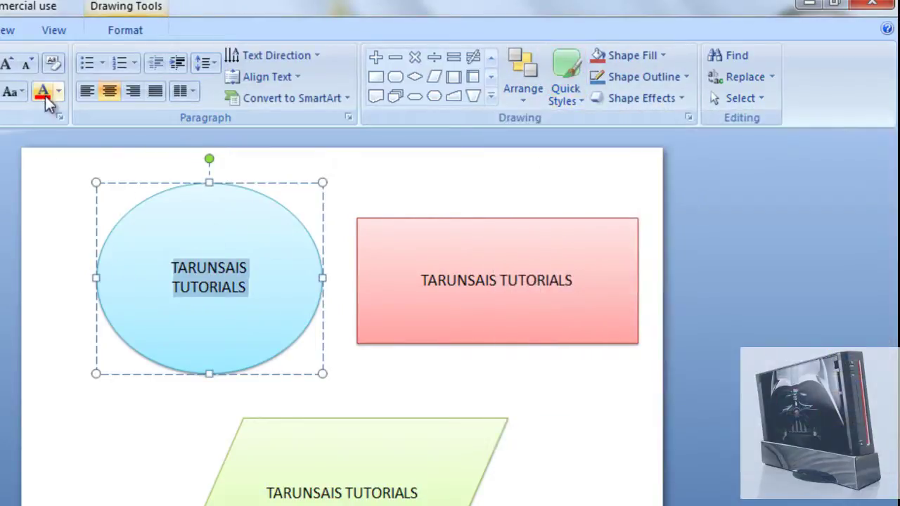
click(46, 95)
click(61, 92)
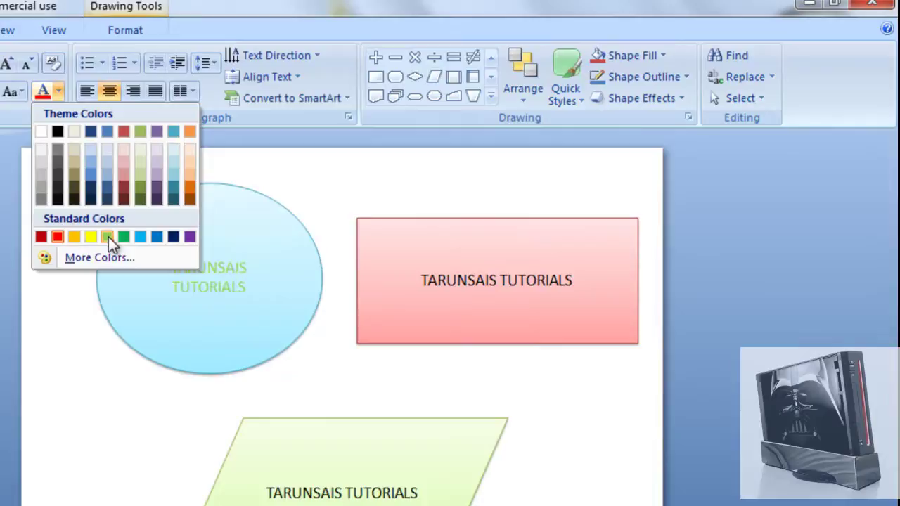
click(152, 257)
click(176, 213)
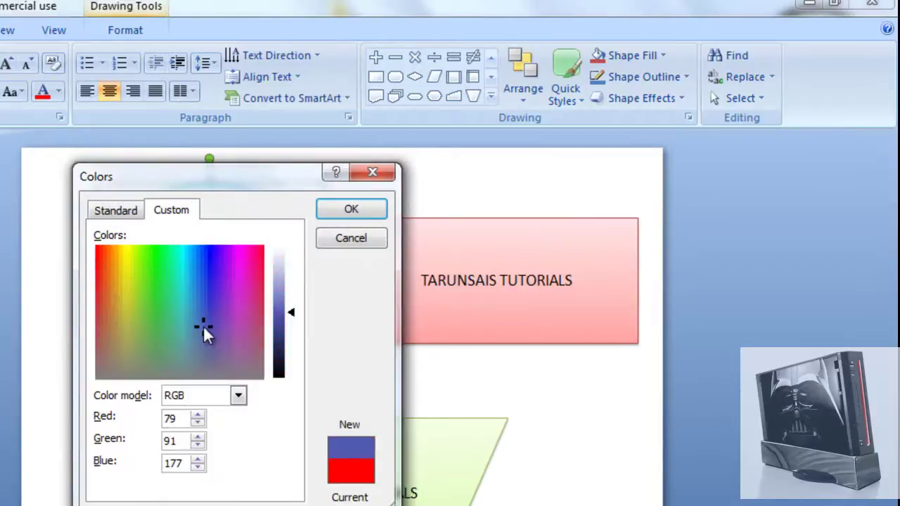
drag(201, 326, 209, 291)
click(281, 320)
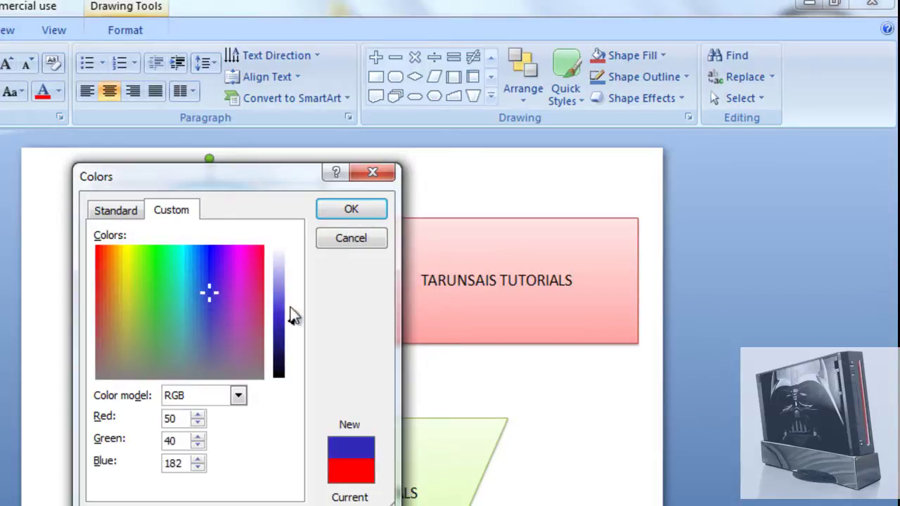
click(351, 210)
click(221, 342)
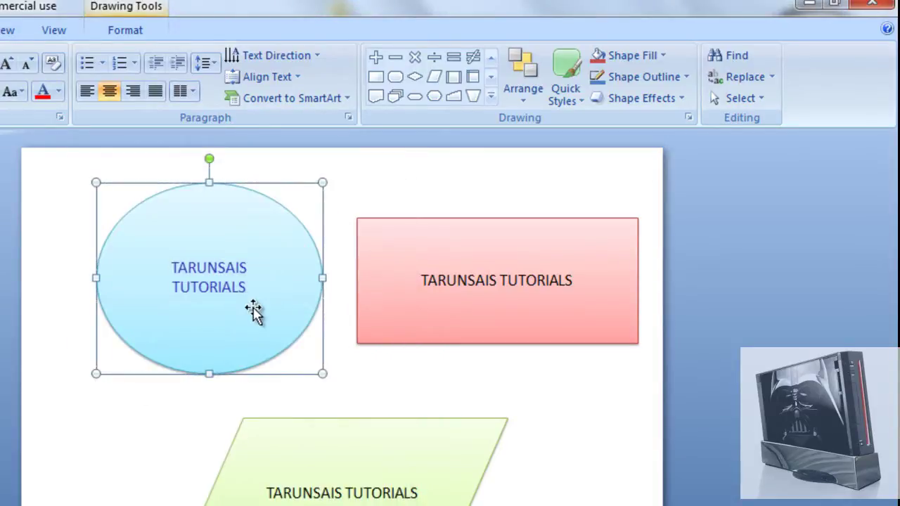
Step: Apply the recently used custom blue font colour to the rectangle's text
click(518, 284)
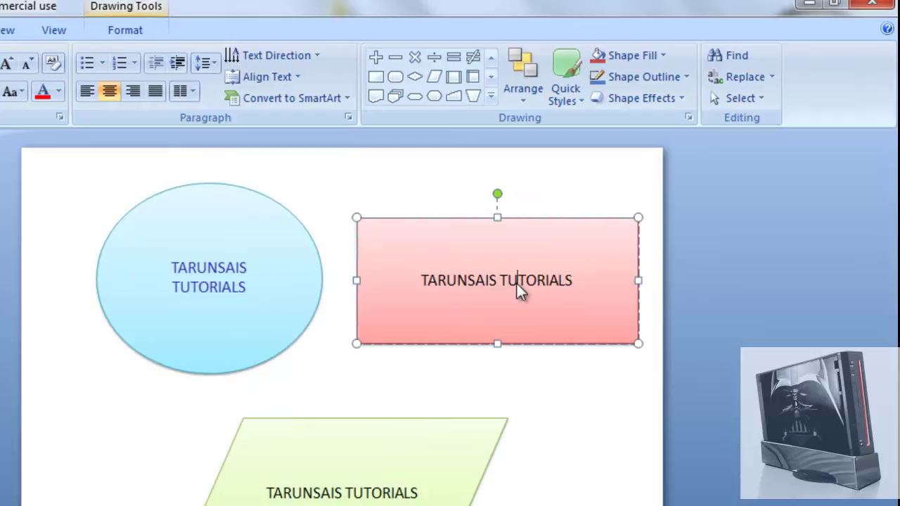
triple_click(516, 282)
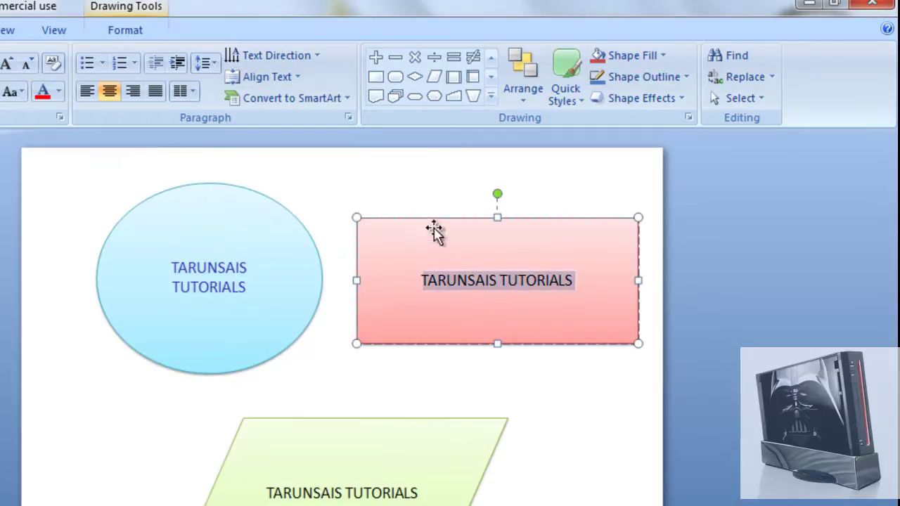
right_click(455, 279)
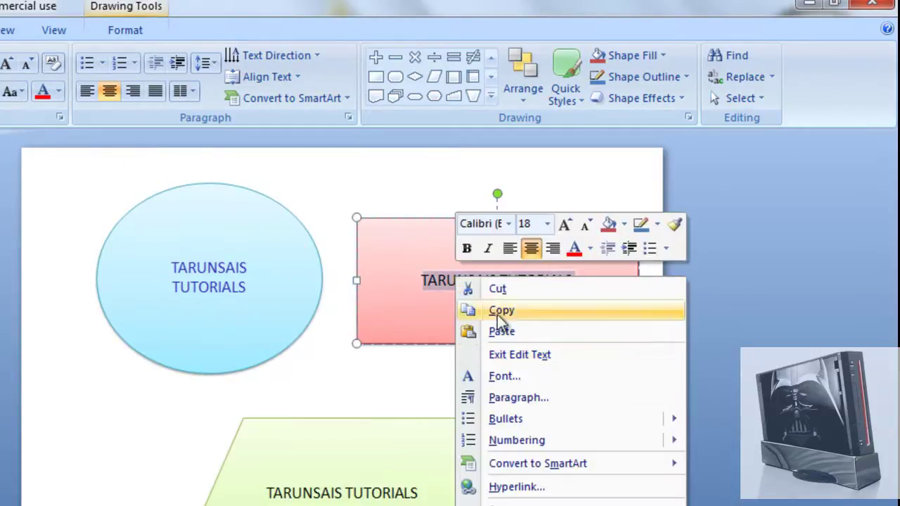
click(590, 248)
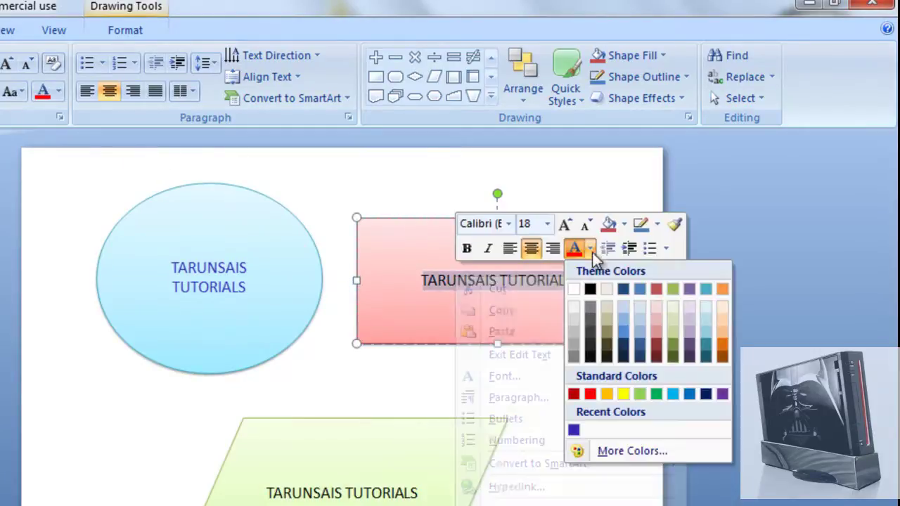
click(573, 430)
Step: Apply the same custom blue font colour to the parallelogram's text and deselect the shape
click(377, 499)
triple_click(357, 490)
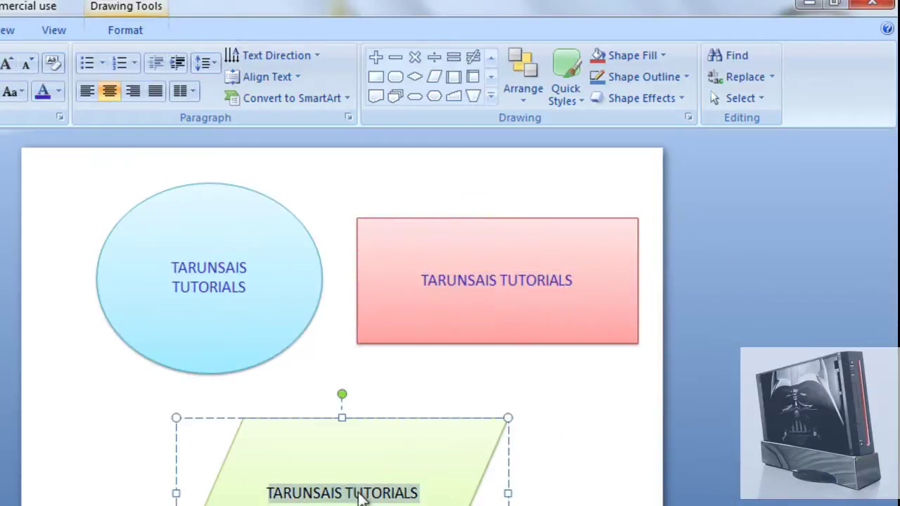
right_click(360, 494)
key(Escape)
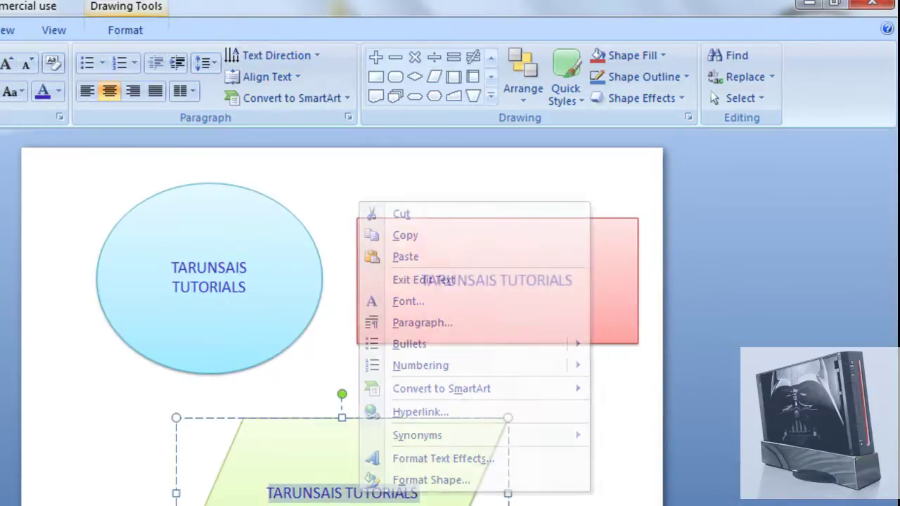
click(543, 449)
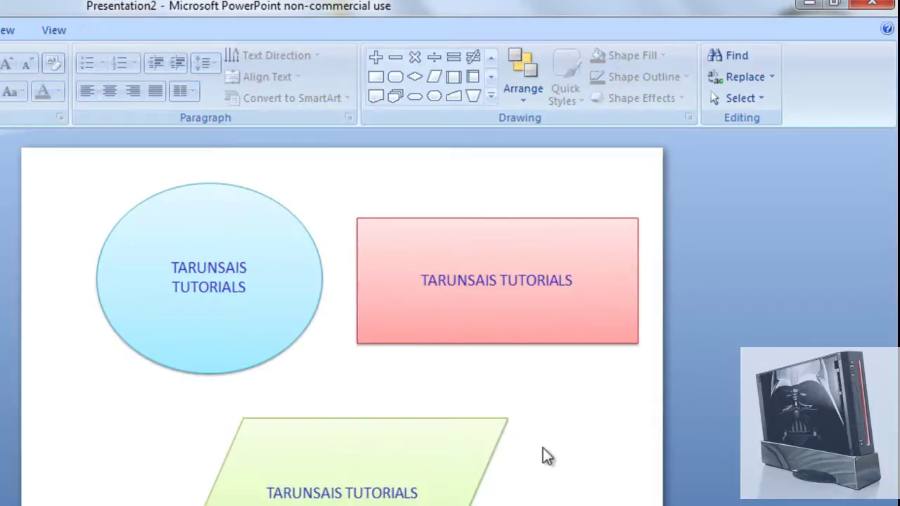
Step: Make all of the parallelogram's text bold and italic
click(351, 471)
right_click(341, 498)
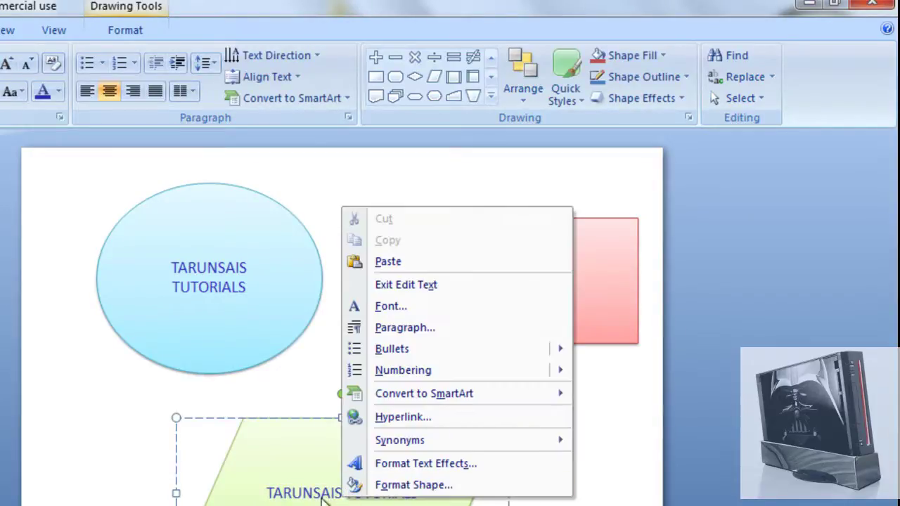
click(308, 498)
triple_click(308, 493)
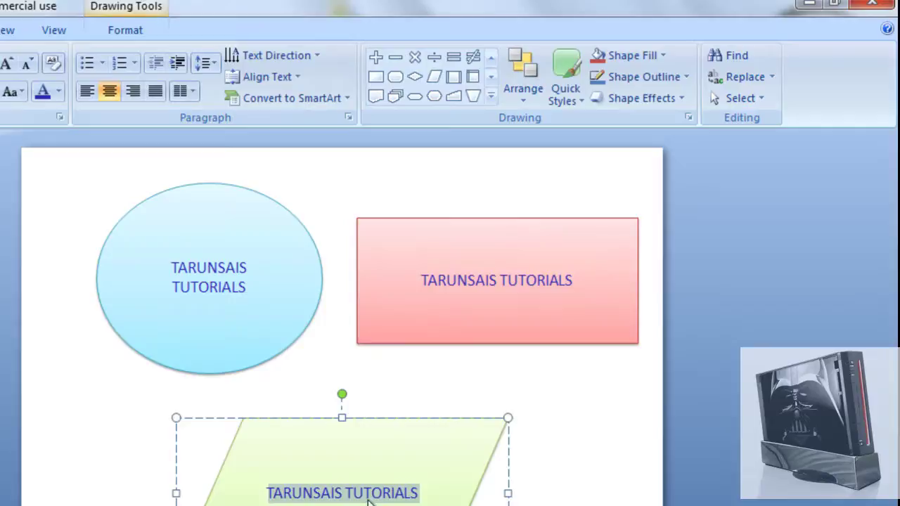
right_click(366, 493)
click(278, 480)
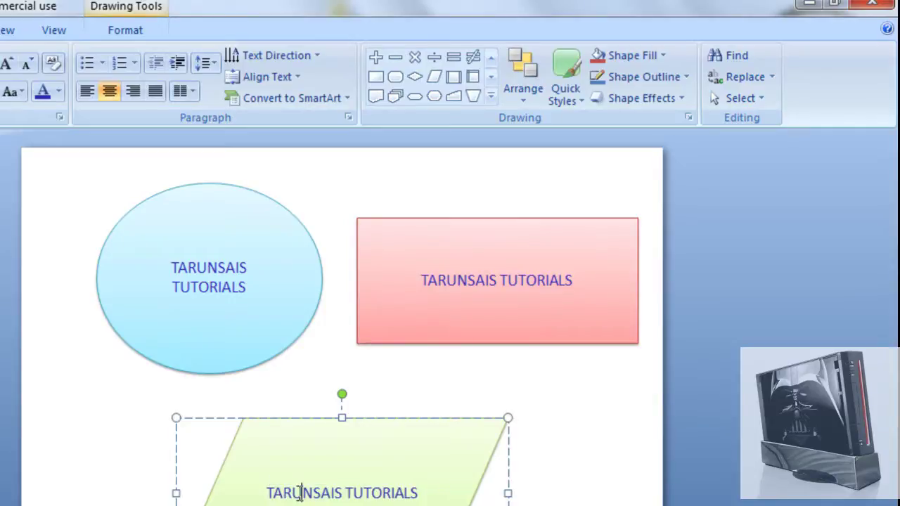
key(ctrl+a)
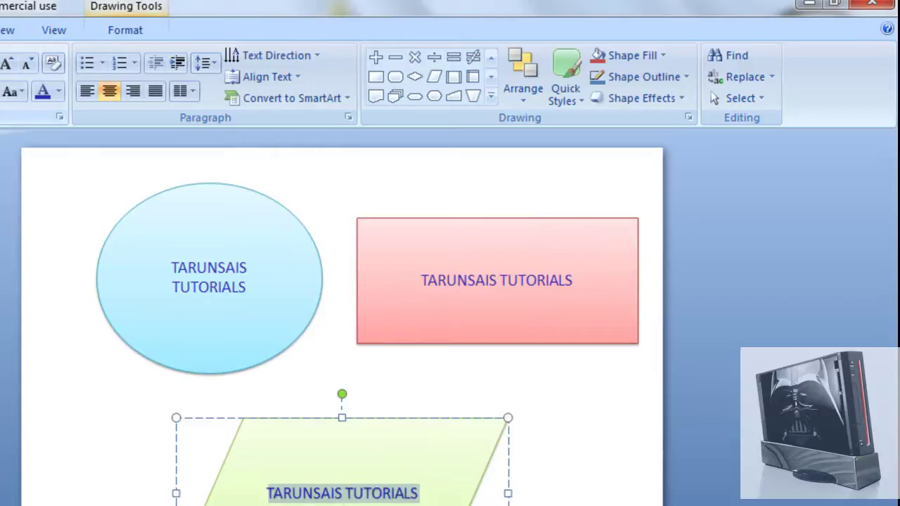
key(ctrl+b)
key(ctrl+i)
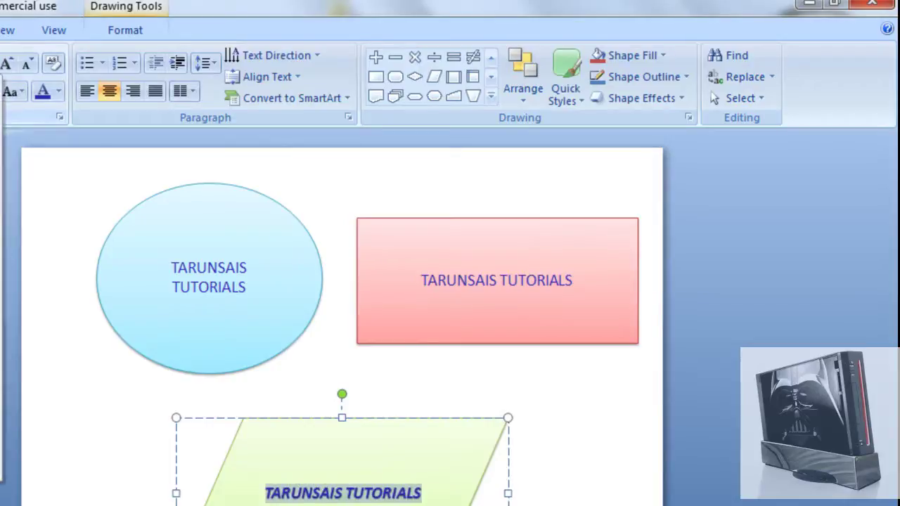
Step: Enlarge the parallelogram's text to font size 32
key(ctrl+shift+period)
key(ctrl+shift+period)
key(ctrl+shift+period)
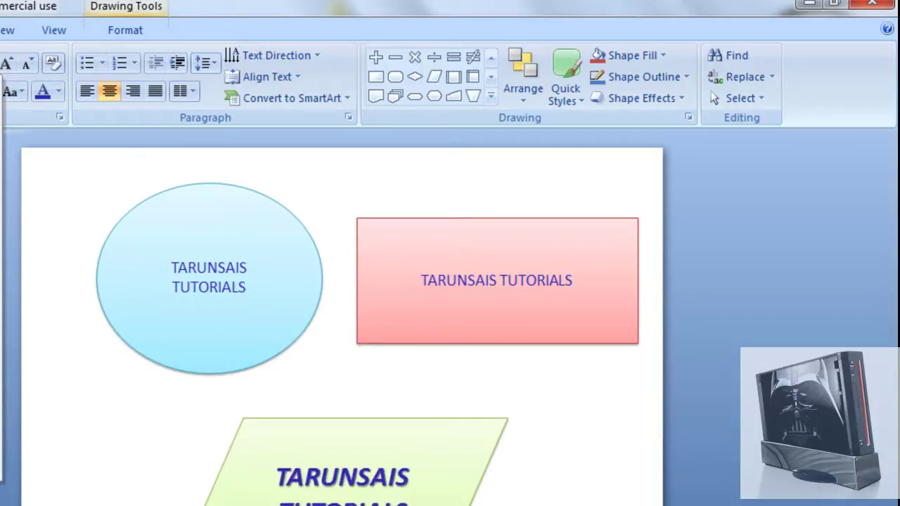
click(1, 280)
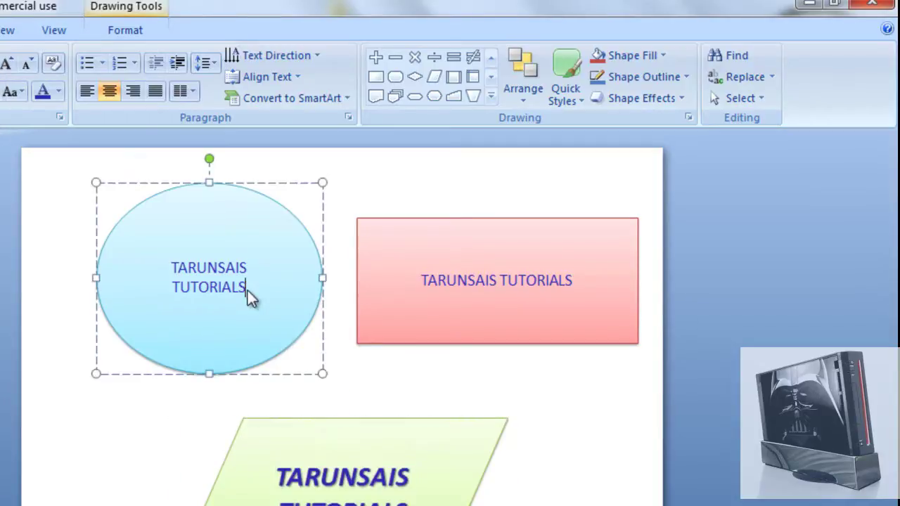
Step: Set the font size of the circle's text to 32
triple_click(221, 293)
click(1, 64)
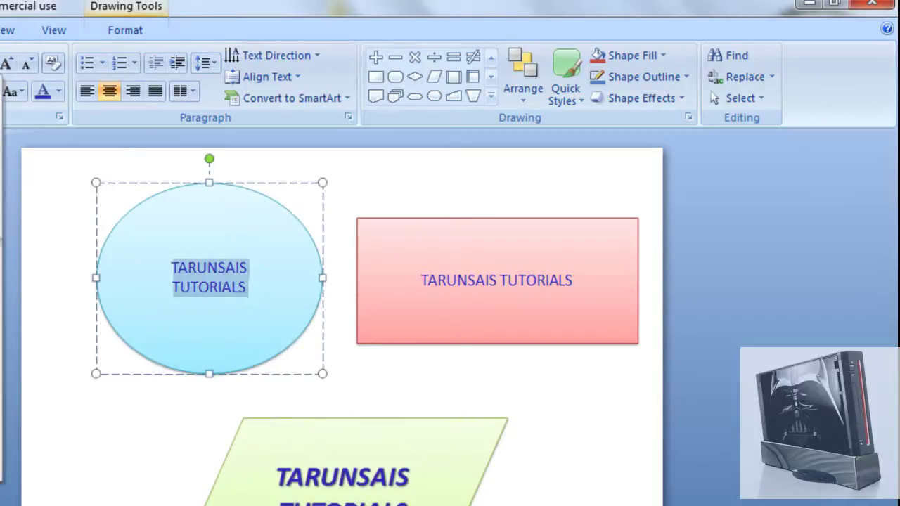
click(2, 284)
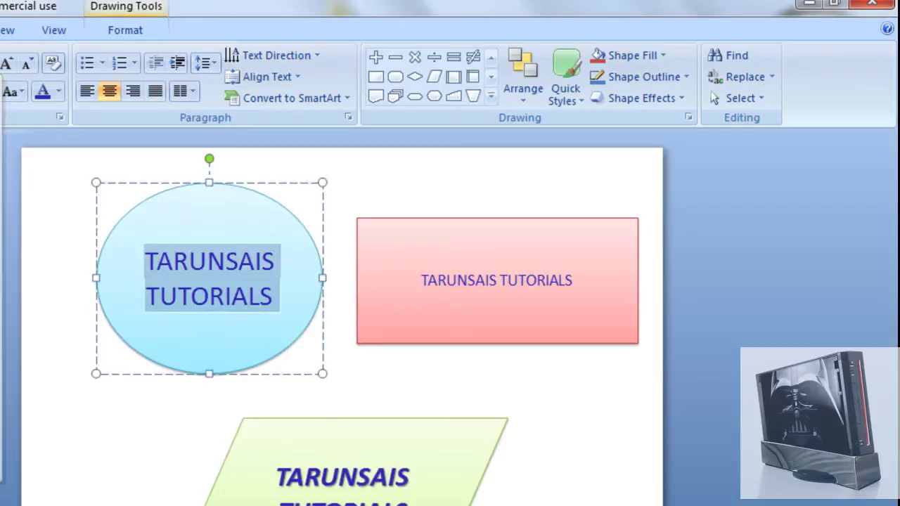
Step: Increase the rectangle's text to font size 32 and deselect the shape
triple_click(486, 275)
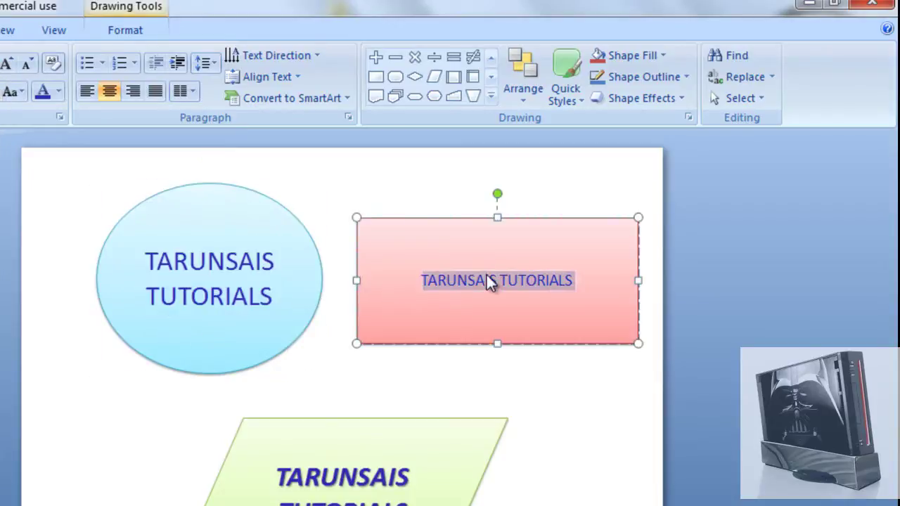
click(60, 92)
click(7, 63)
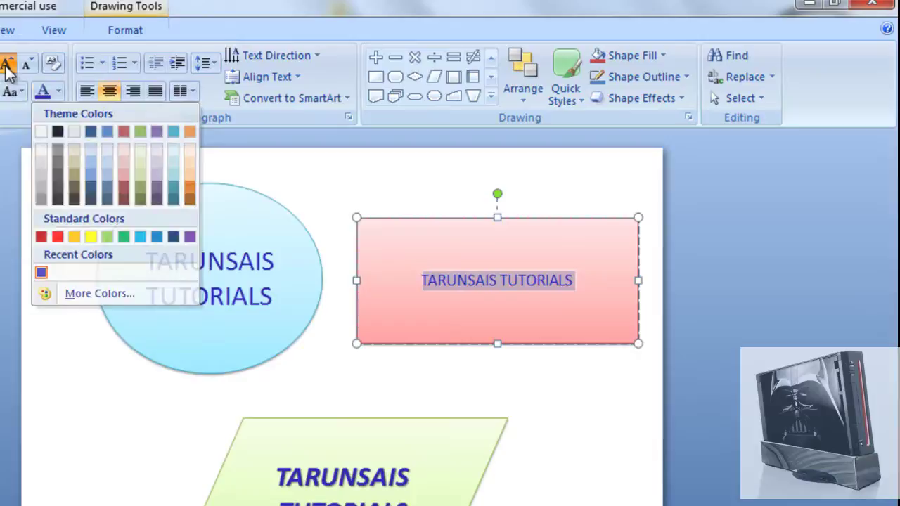
click(7, 63)
click(7, 63)
click(7, 64)
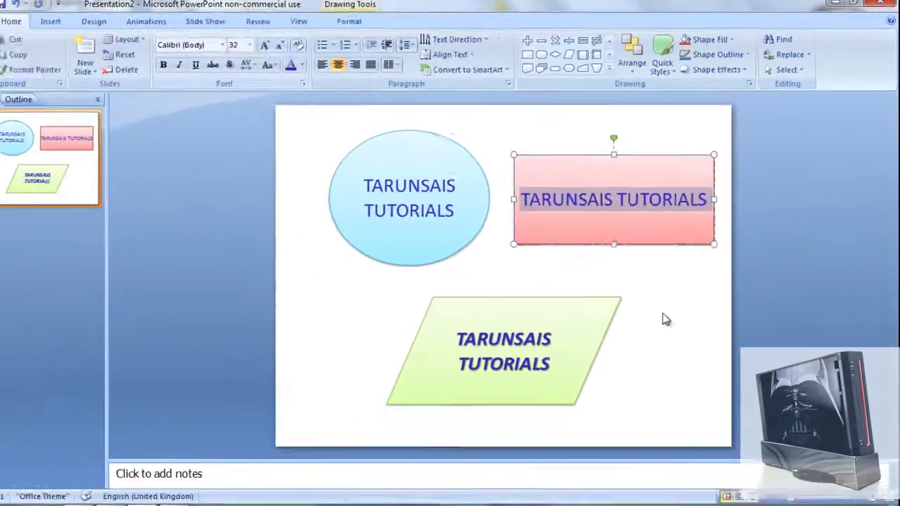
click(666, 320)
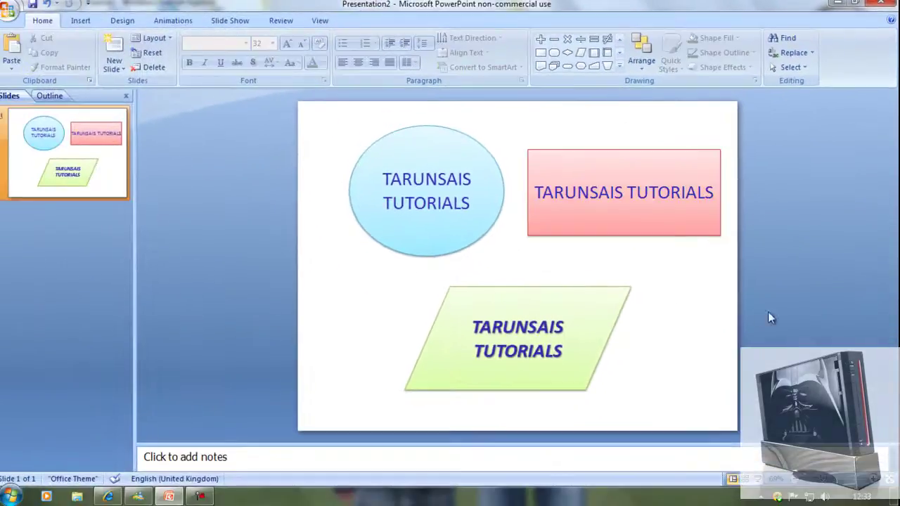
mouse_move(328, 131)
mouse_down()
mouse_move(738, 401)
mouse_move(703, 360)
mouse_up()
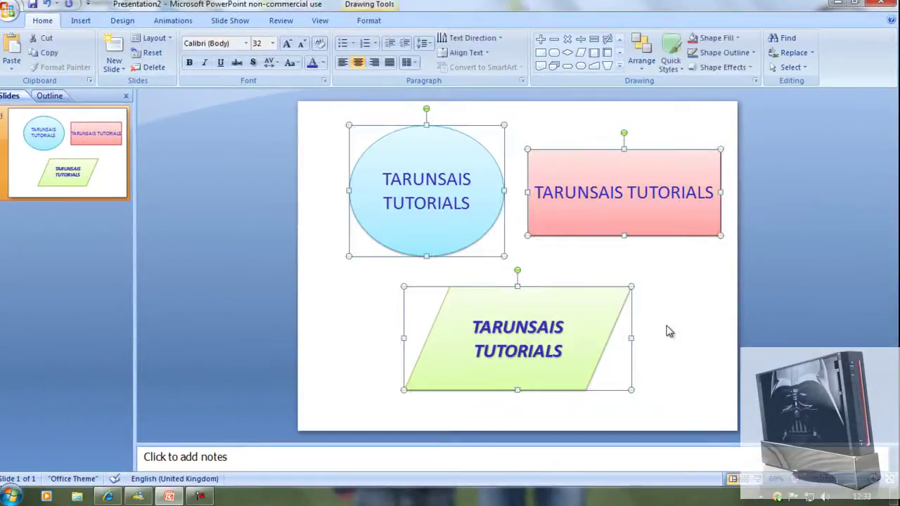
click(668, 331)
Step: Save the circle as a PNG picture named logo1.png in the Music library
click(432, 239)
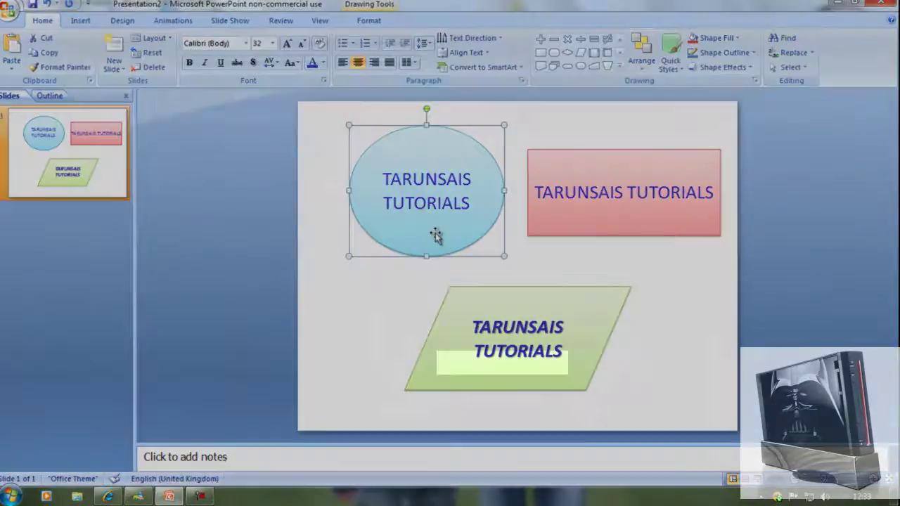
right_click(433, 239)
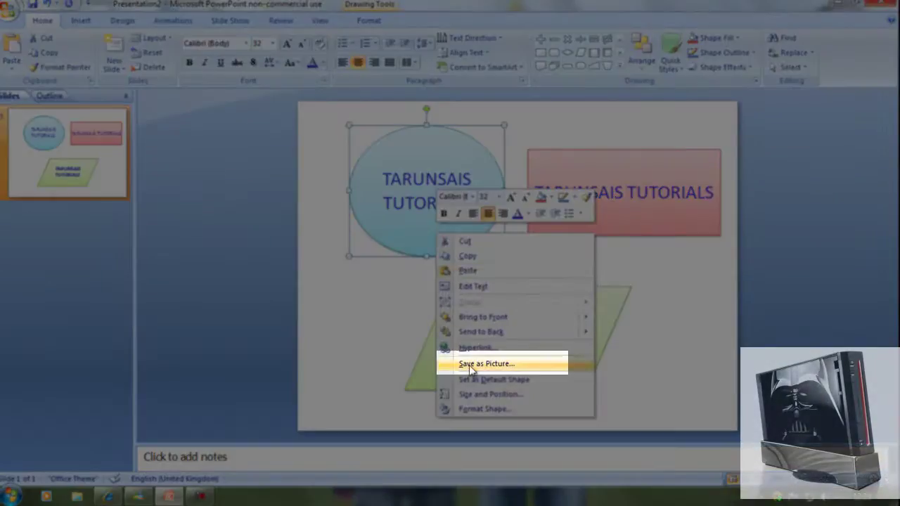
click(475, 364)
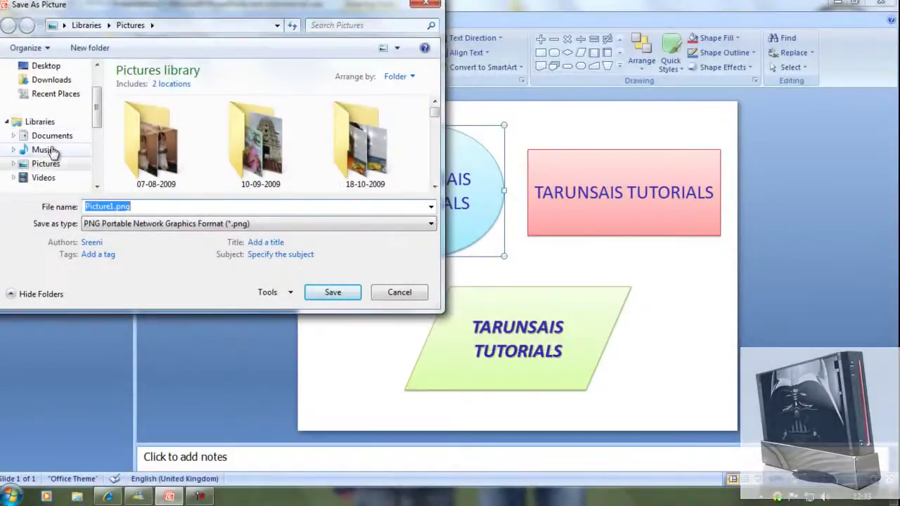
click(53, 151)
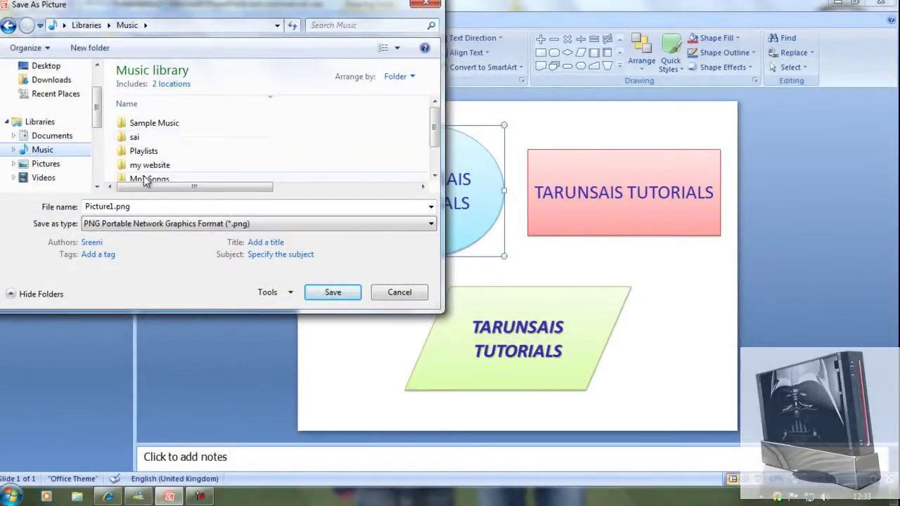
click(52, 135)
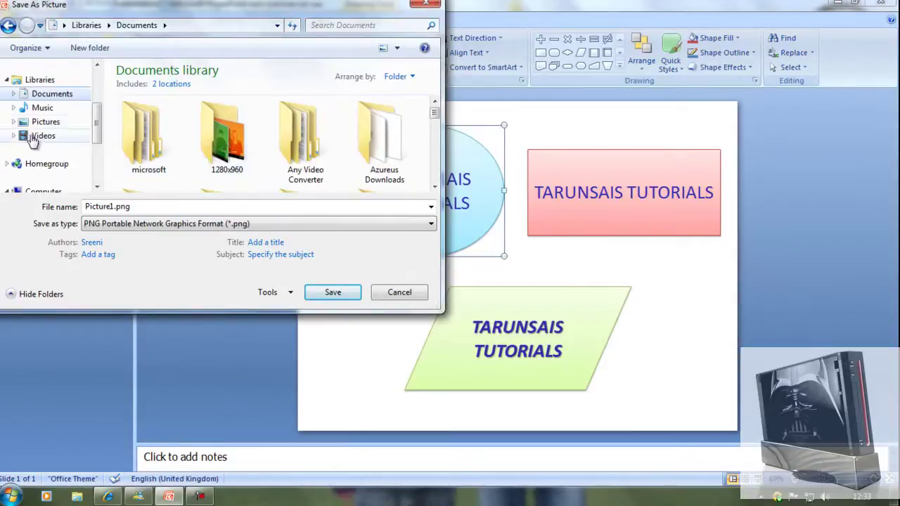
click(43, 108)
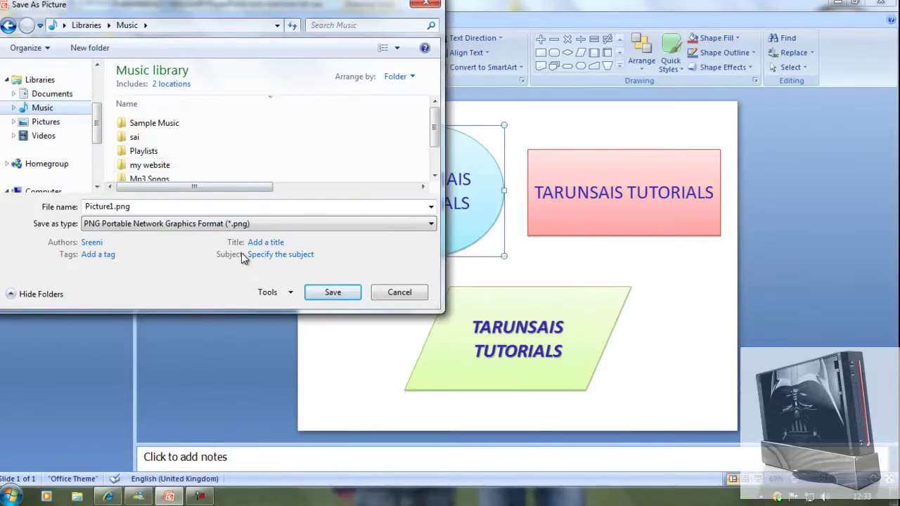
double_click(112, 207)
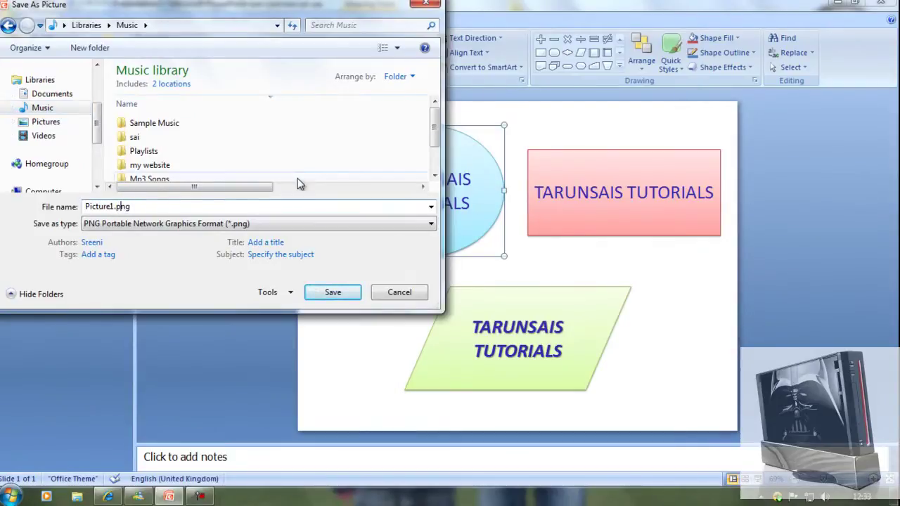
key(Left)
key(Return)
Step: Save the rectangle as a PNG picture named logo2.png in the Music library
click(565, 190)
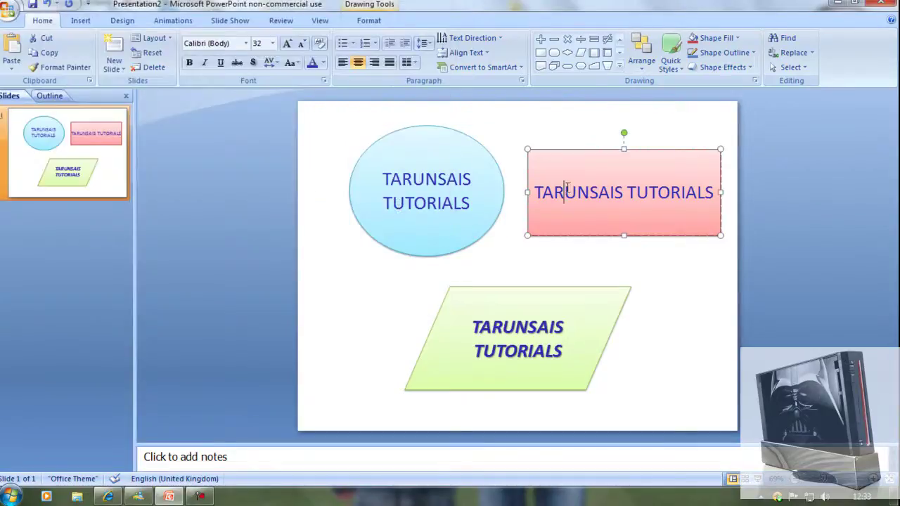
right_click(570, 165)
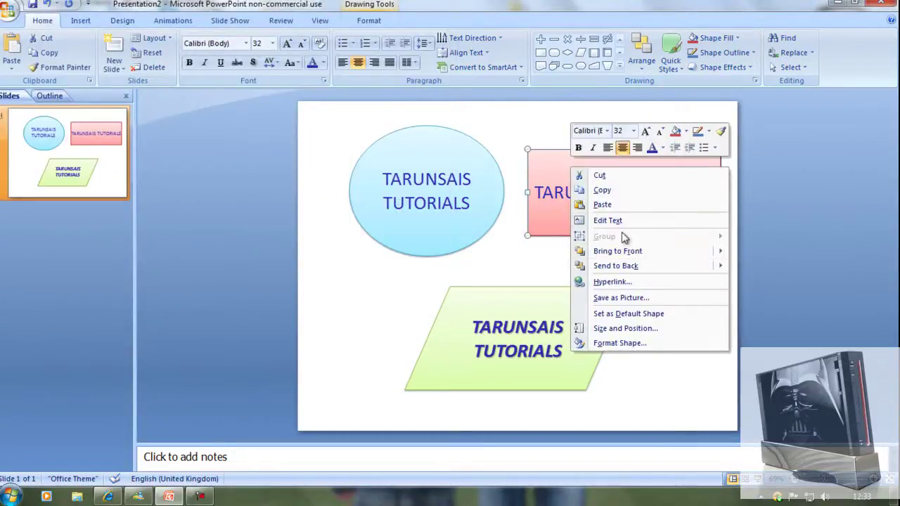
click(629, 298)
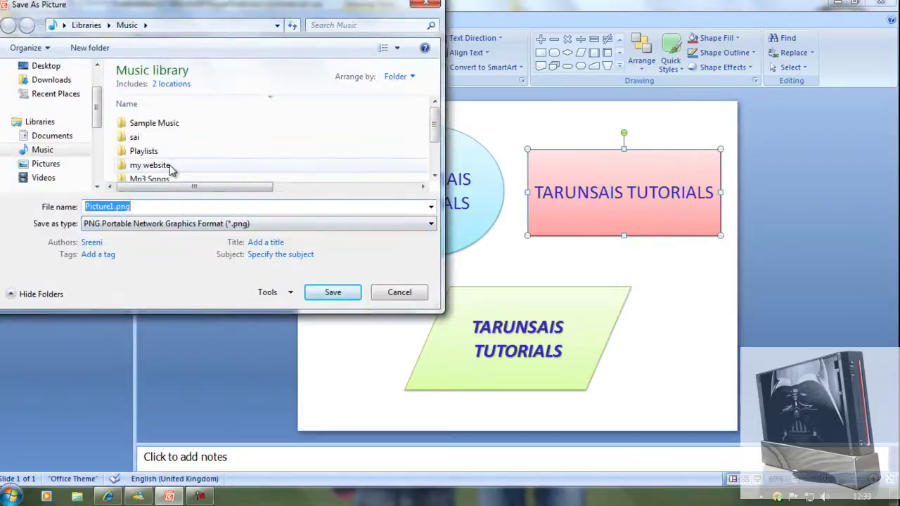
text(l)
key(Down)
key(Down)
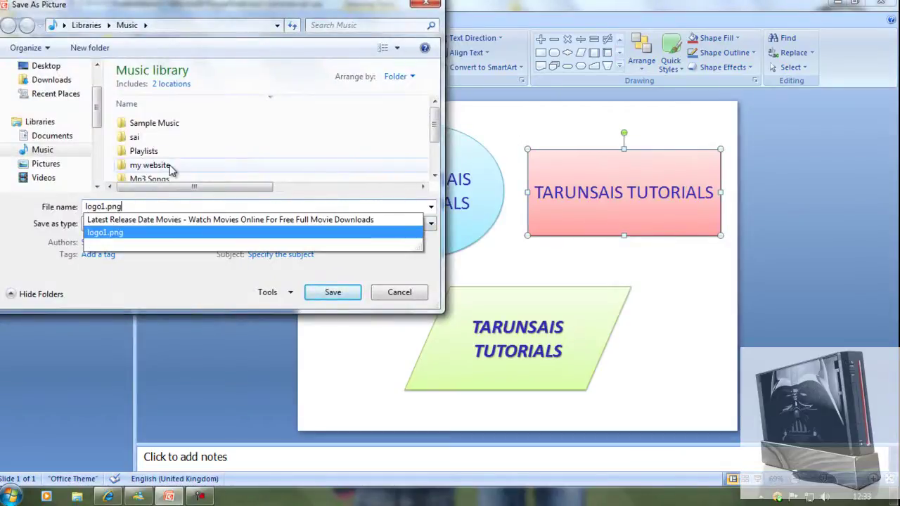
key(BackSpace)
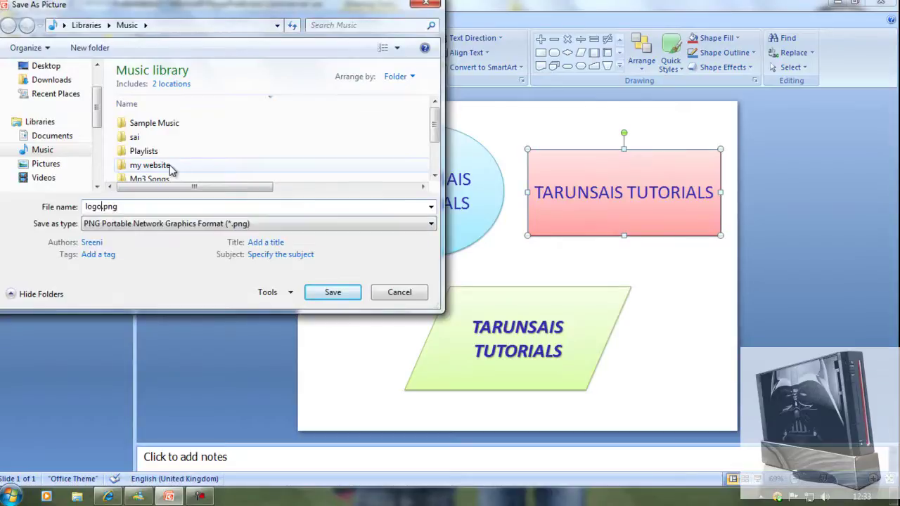
key(Return)
Step: Save the parallelogram as the PNG picture Picture3.png in the Music library
click(537, 318)
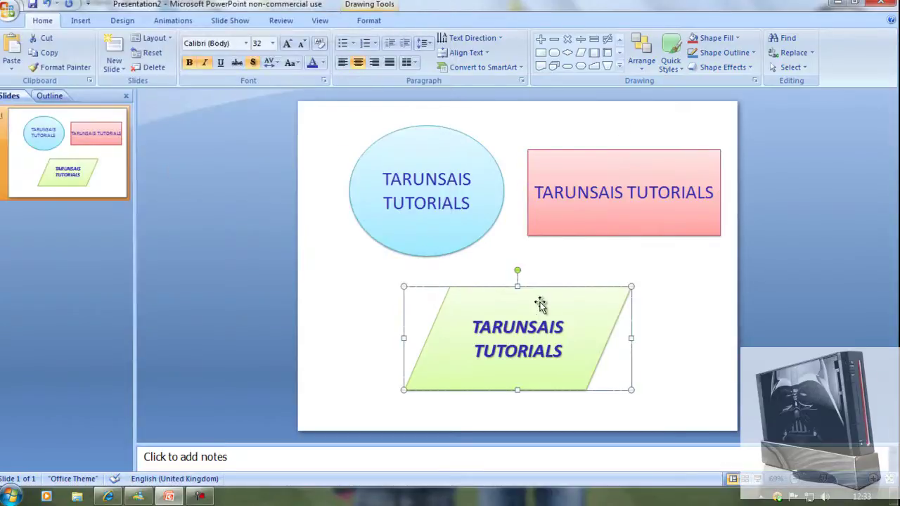
right_click(540, 304)
click(555, 250)
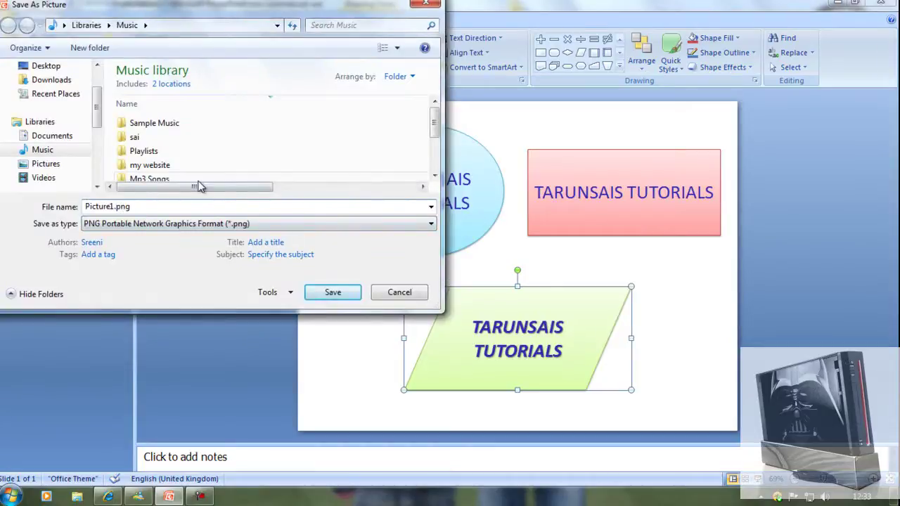
click(328, 292)
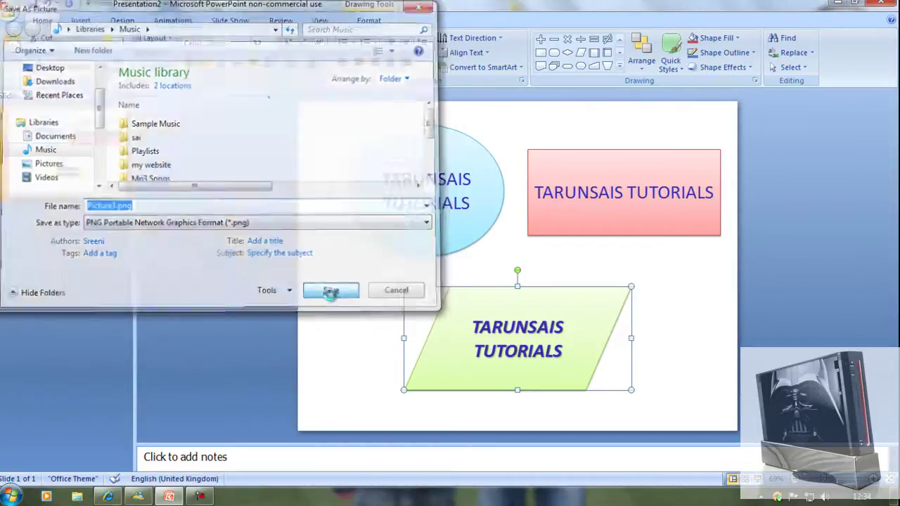
click(390, 289)
Step: Close the presentation without saving its changes
drag(332, 139, 622, 359)
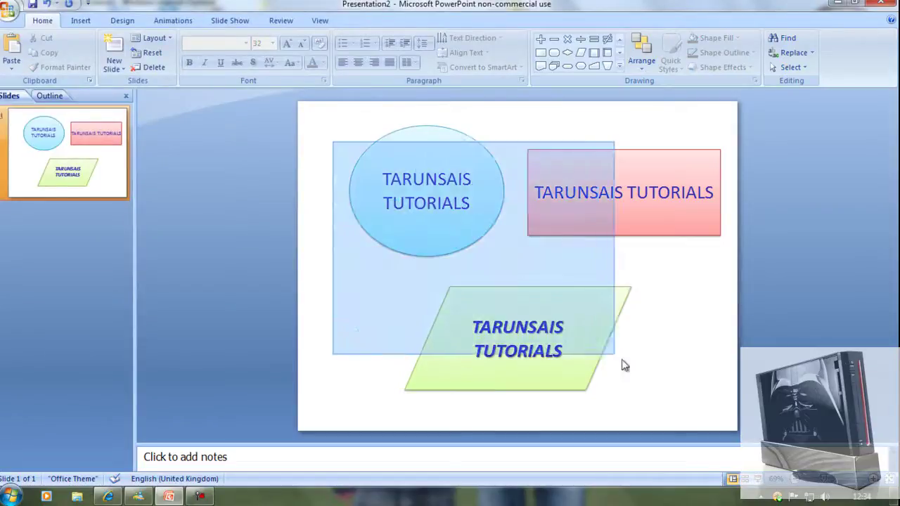
click(881, 4)
click(447, 281)
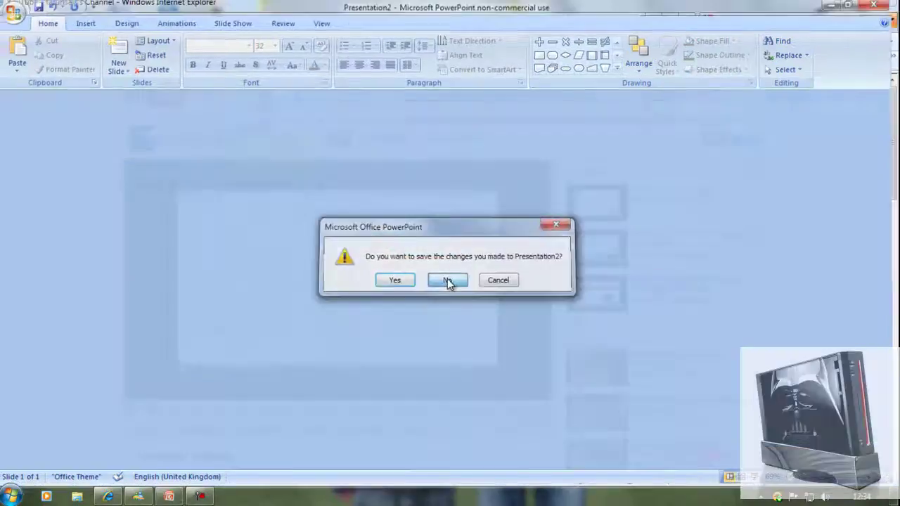
Step: Open the Music library in Windows Explorer and locate the exported pictures logo1.png, logo2.png and Picture3.png
key(super)
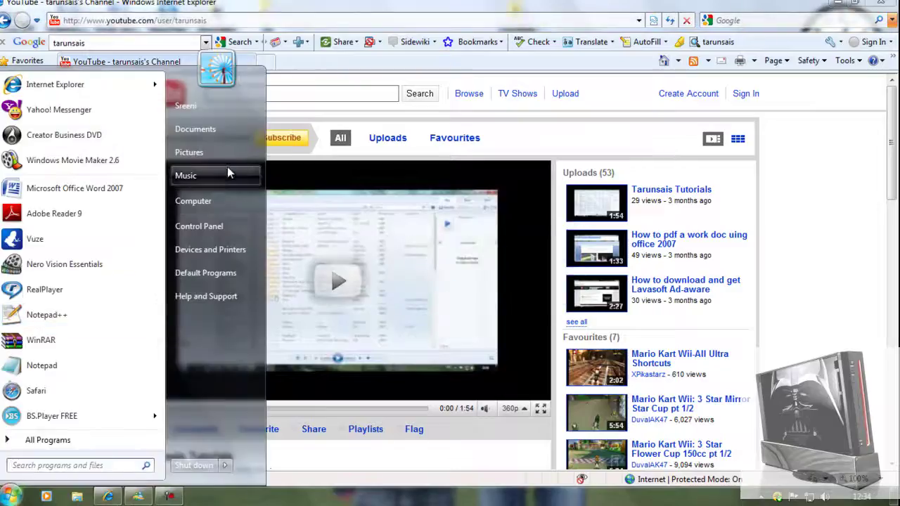
click(227, 172)
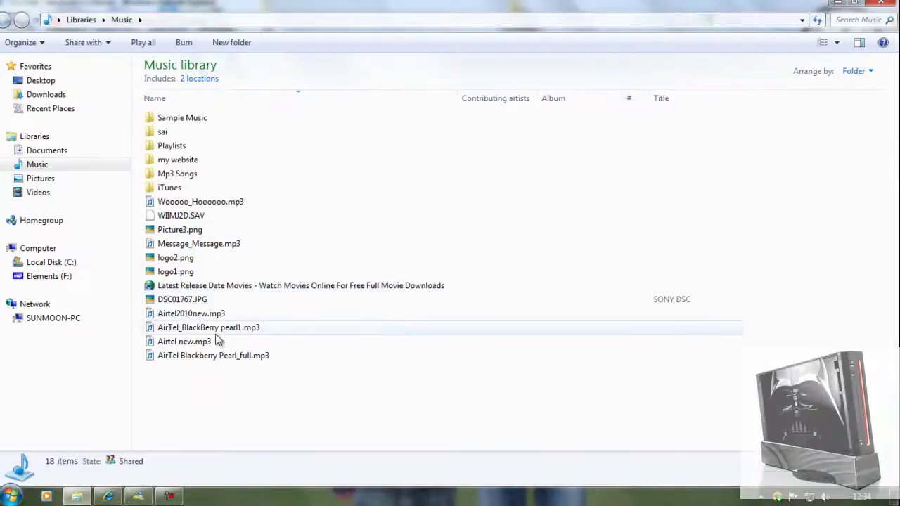
click(206, 272)
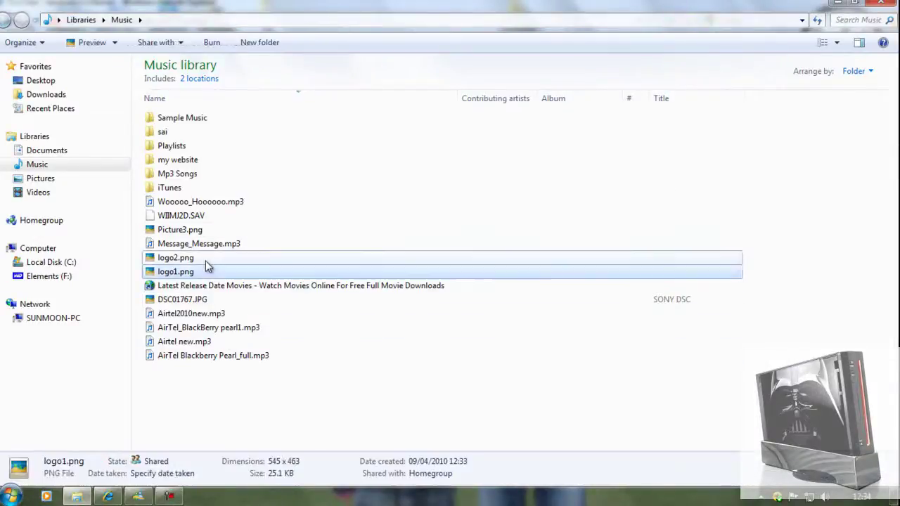
ctrl+click(206, 261)
ctrl+click(207, 232)
Step: Remove the photo DSC01767.JPG from the Music library's file list
click(225, 302)
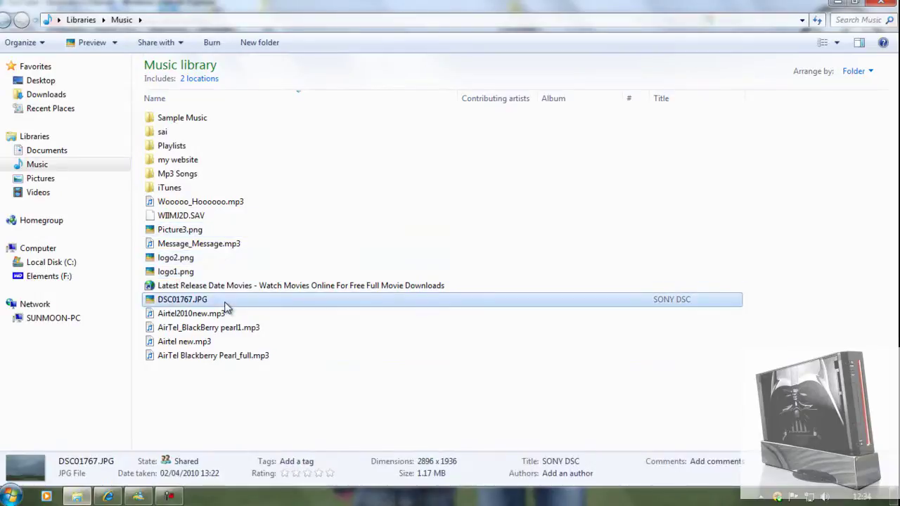
drag(225, 307, 217, 133)
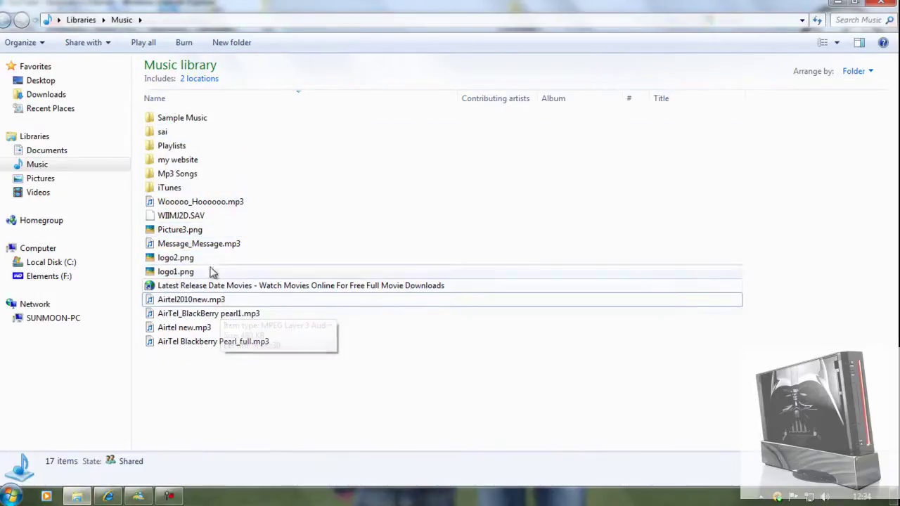
Step: Open Picture3.png in the Picasa Photo Viewer and browse back and forth through the exported shape pictures
double_click(211, 230)
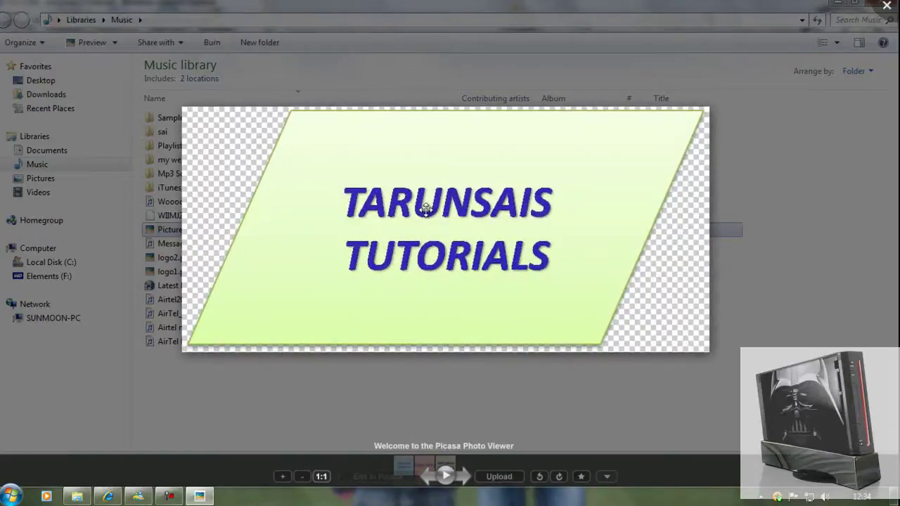
key(Right)
key(Right)
key(Left)
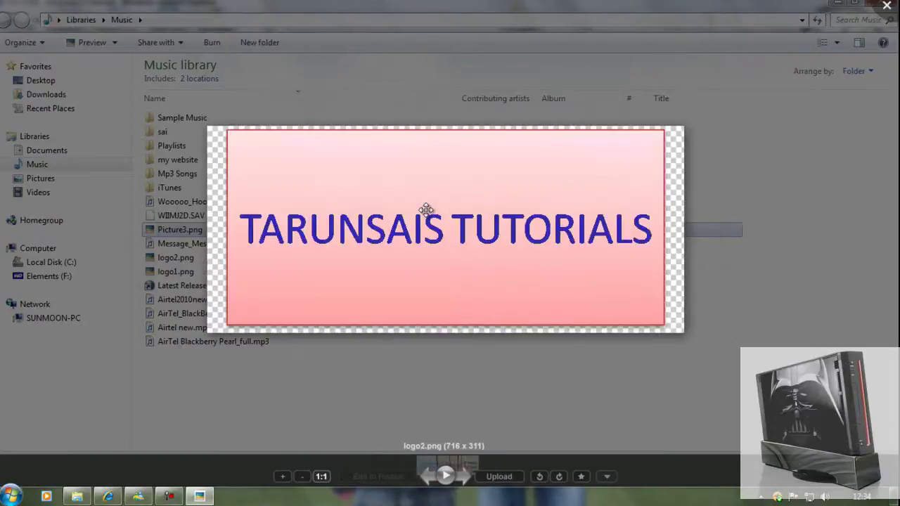
key(Left)
key(Right)
key(Right)
key(Left)
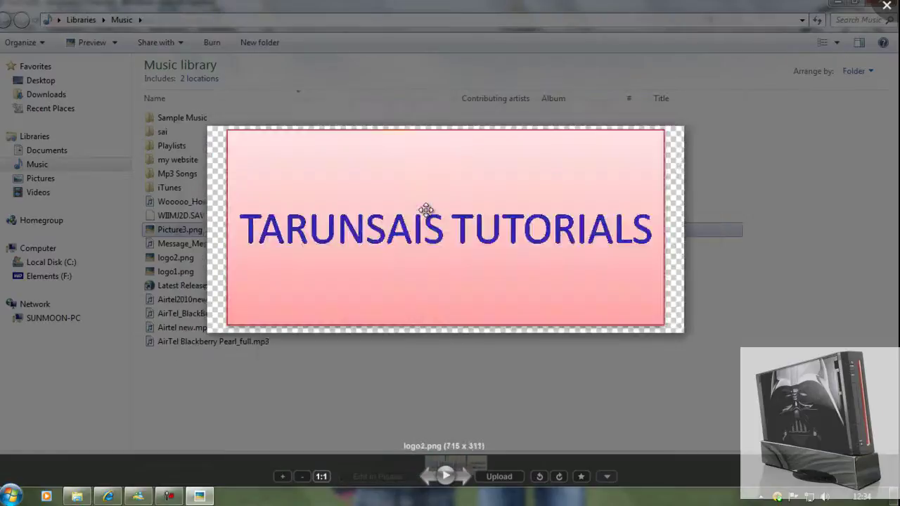
key(Left)
key(Right)
key(Right)
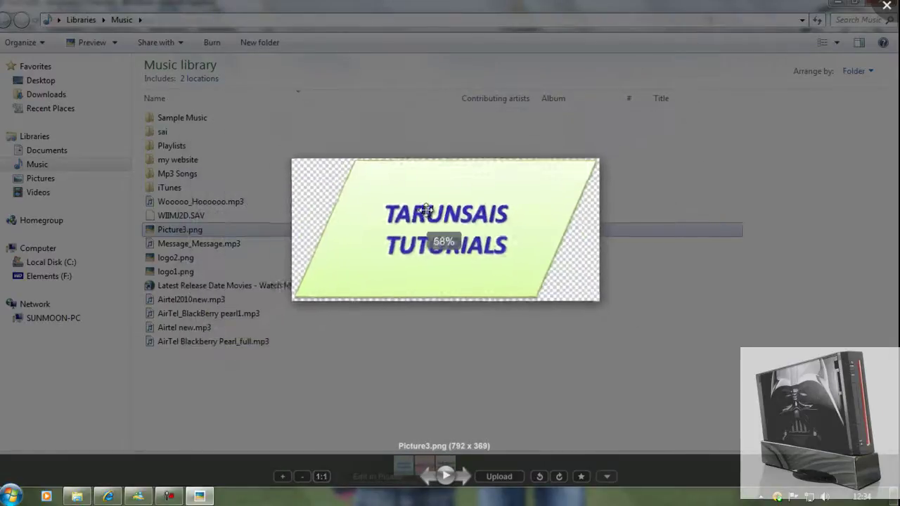
Step: Inspect logo1.png and logo2.png at different zoom levels and close the photo viewer
scroll(426, 209, up, 2)
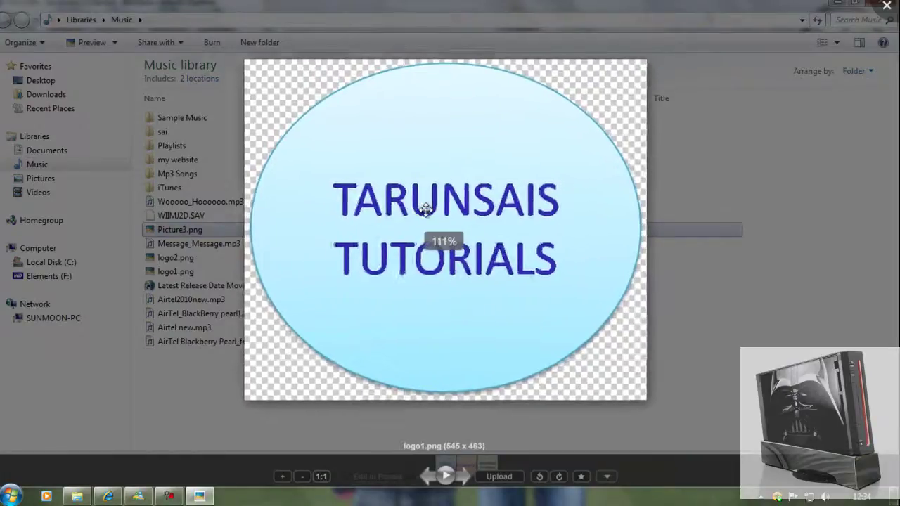
scroll(426, 209, down, 6)
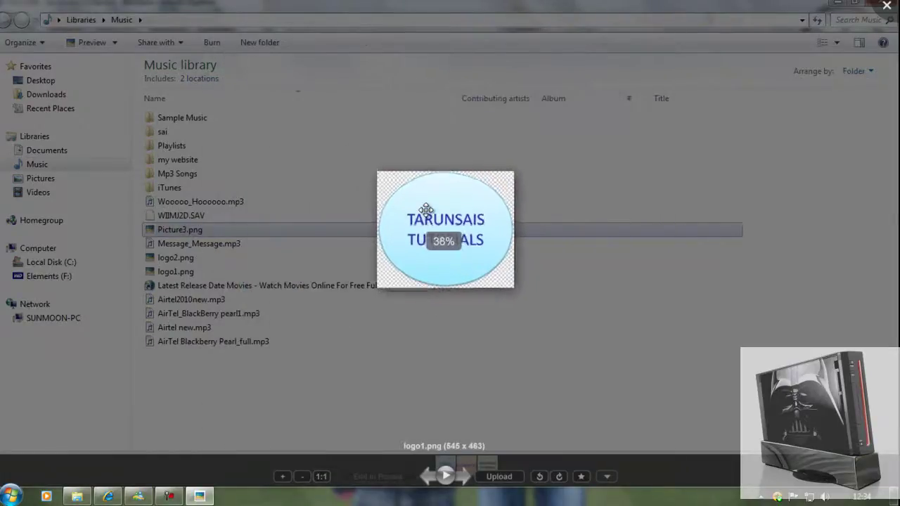
key(Left)
scroll(426, 208, up, 1)
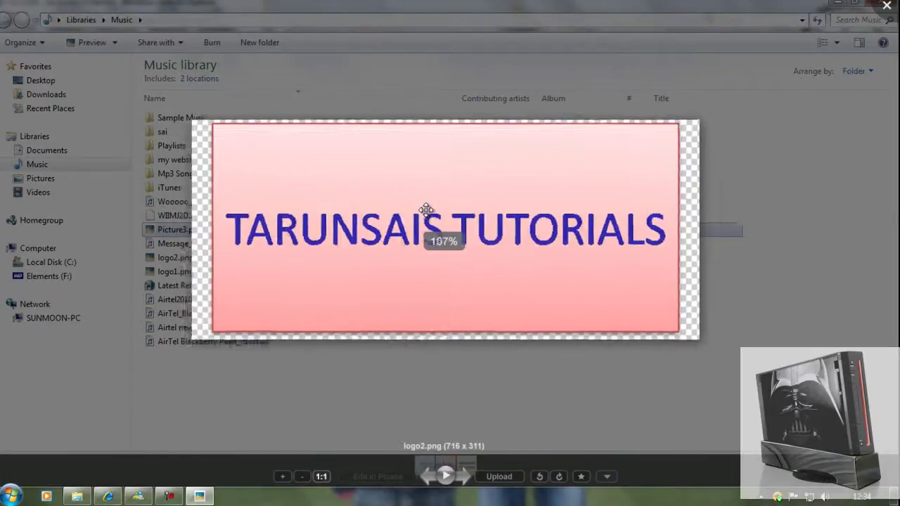
scroll(427, 209, down, 4)
scroll(426, 210, up, 3)
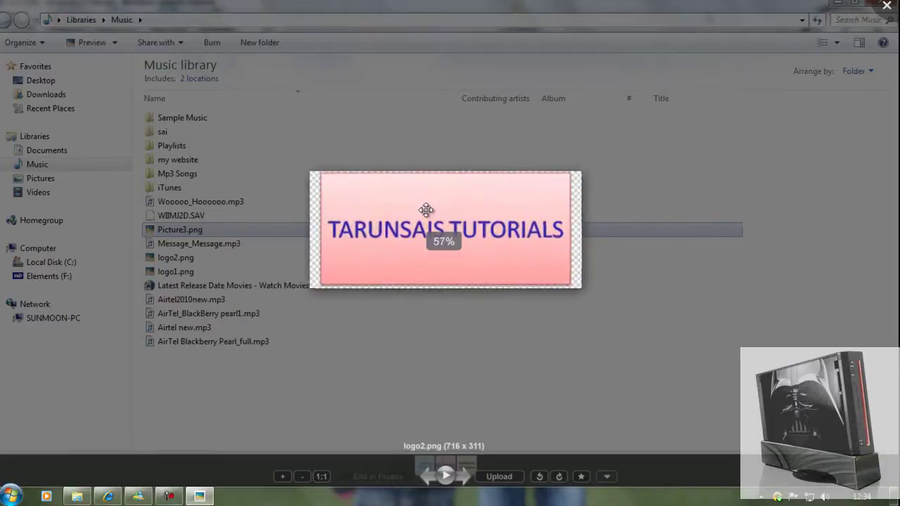
click(384, 299)
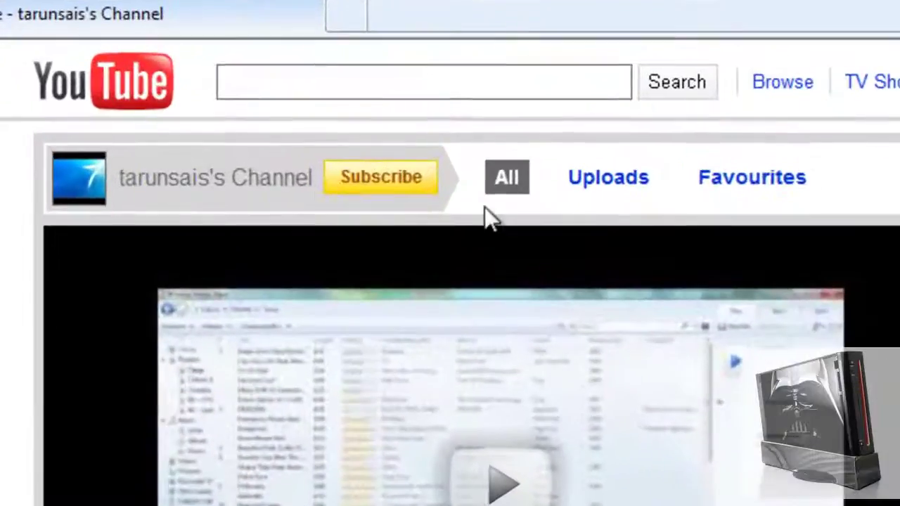
drag(322, 184, 436, 188)
click(457, 197)
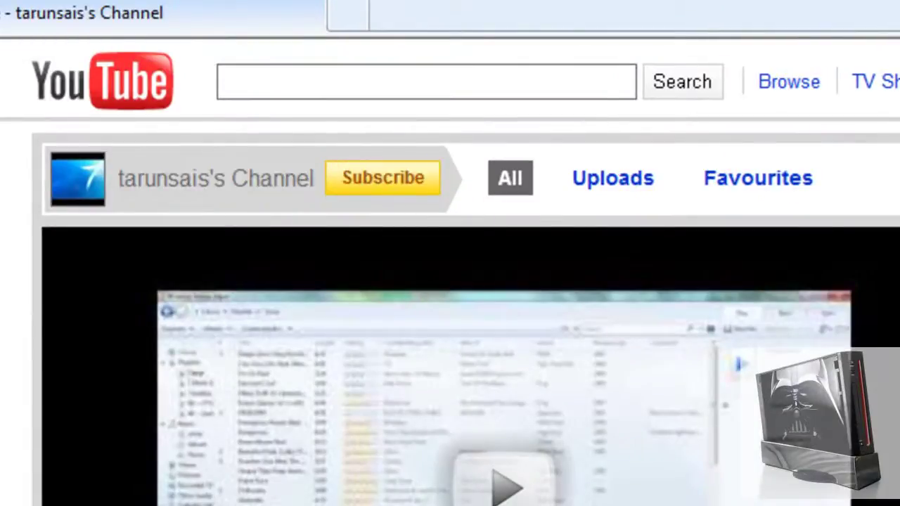
scroll(828, 144, down, 3)
scroll(514, 309, up, 3)
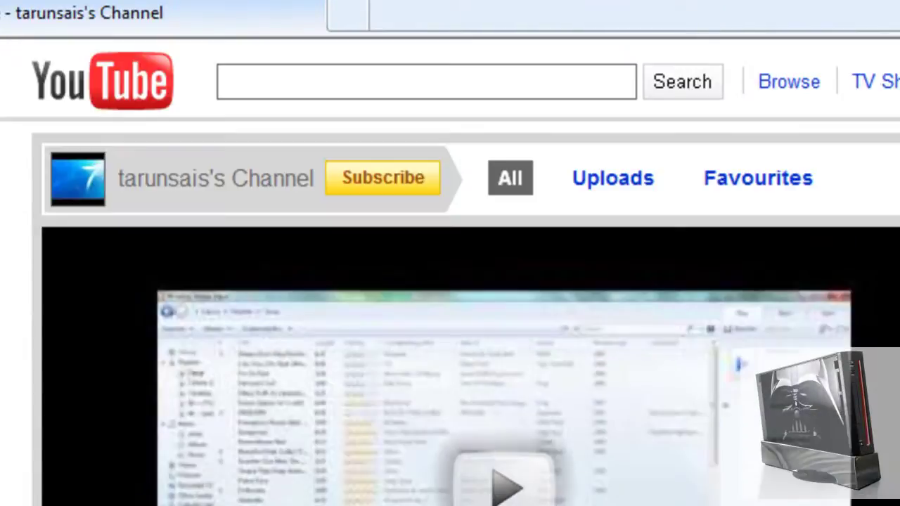